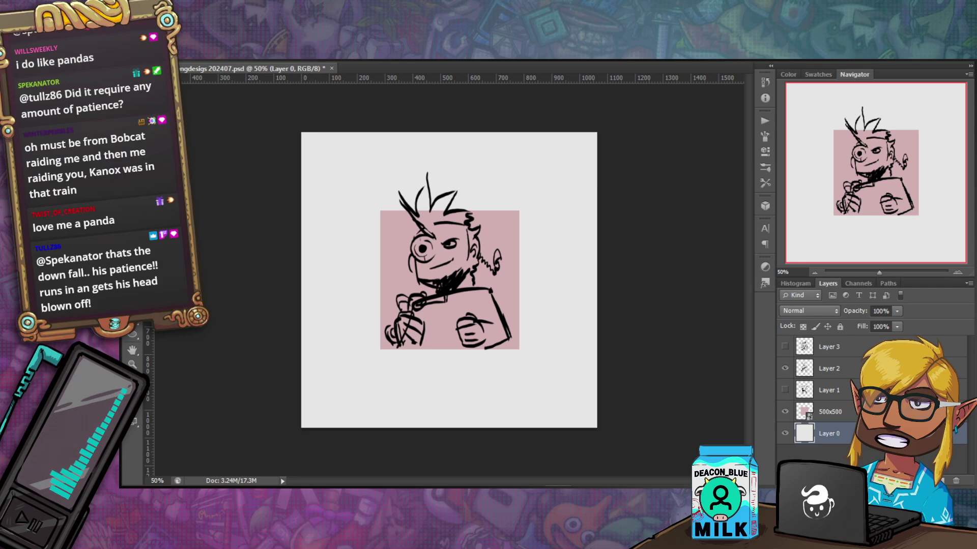
- Place the "Dazil1 - neutral" character image into the canvas and move its layer above Layer 3
right_click(243, 486)
left_click(256, 442)
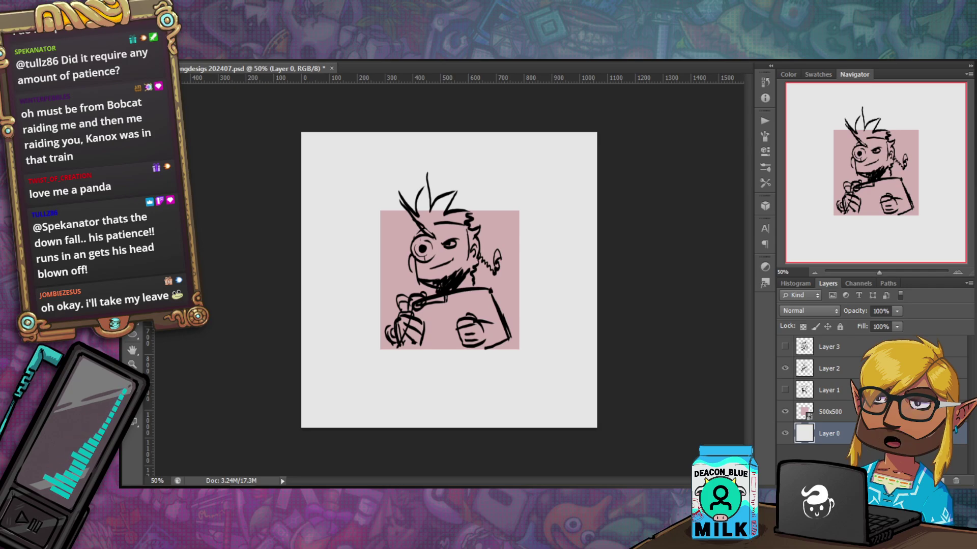
left_click_drag(744, 322, 513, 332)
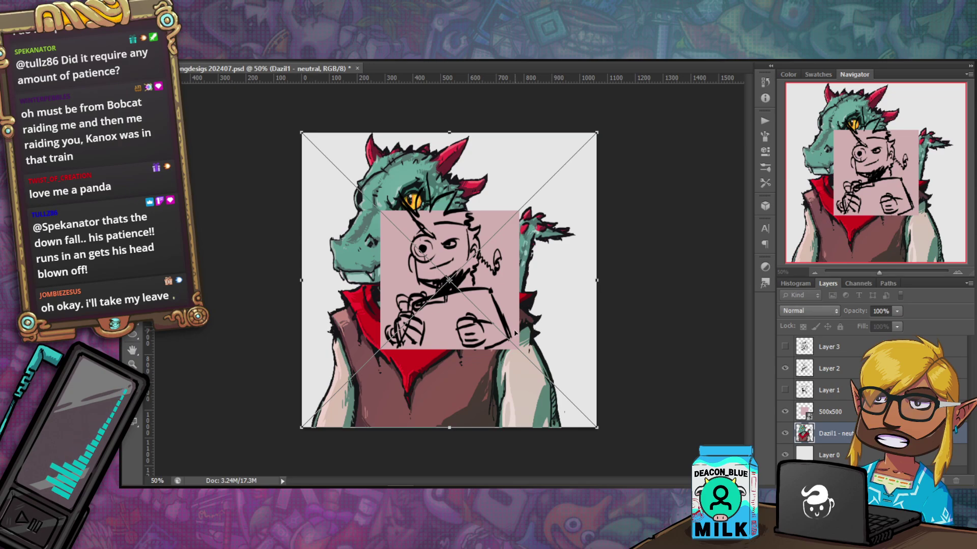
key("Return")
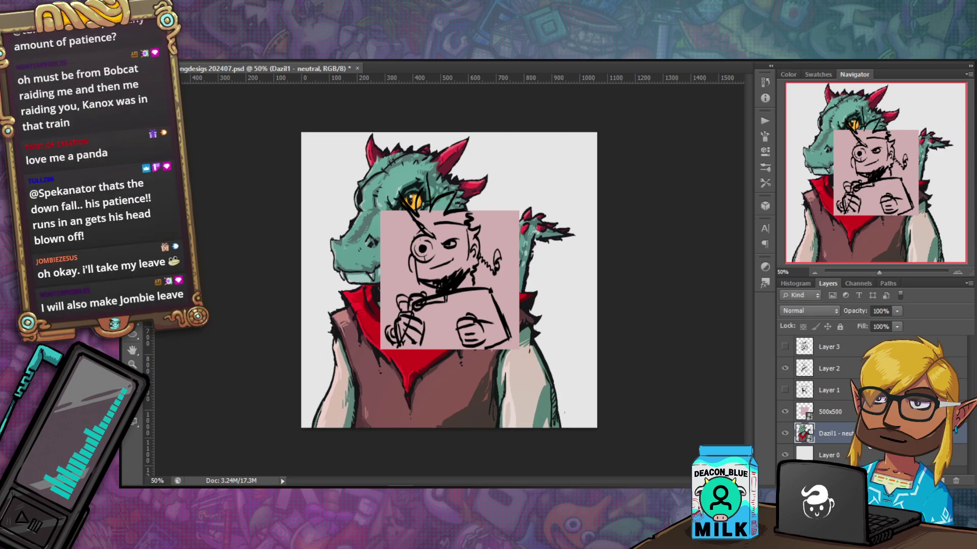
left_click_drag(834, 433, 835, 342)
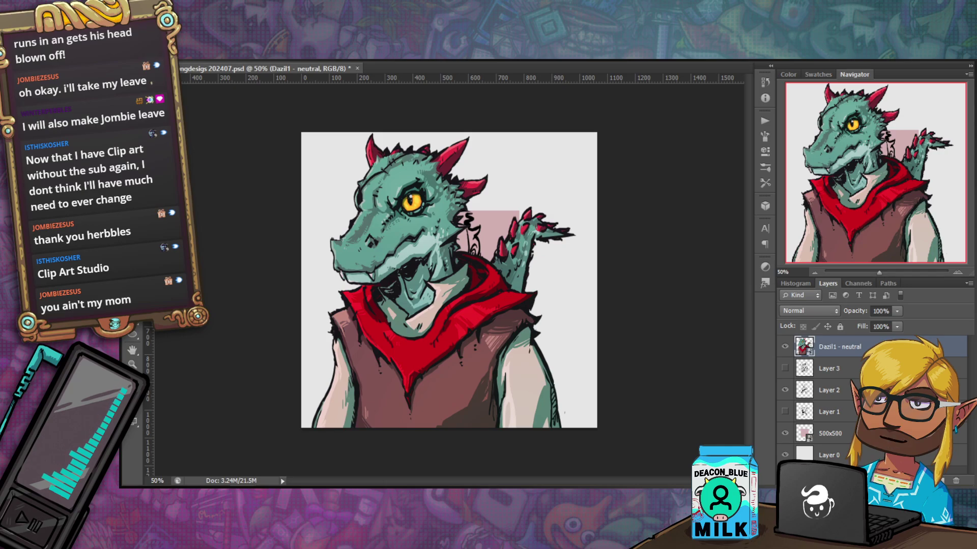
- Place the "Gaius1 - neutral", "Tab1 - neutral" and "Luna1- neutral" images at their default size as new layers on top of the stack
left_click_drag(566, 338, 566, 331)
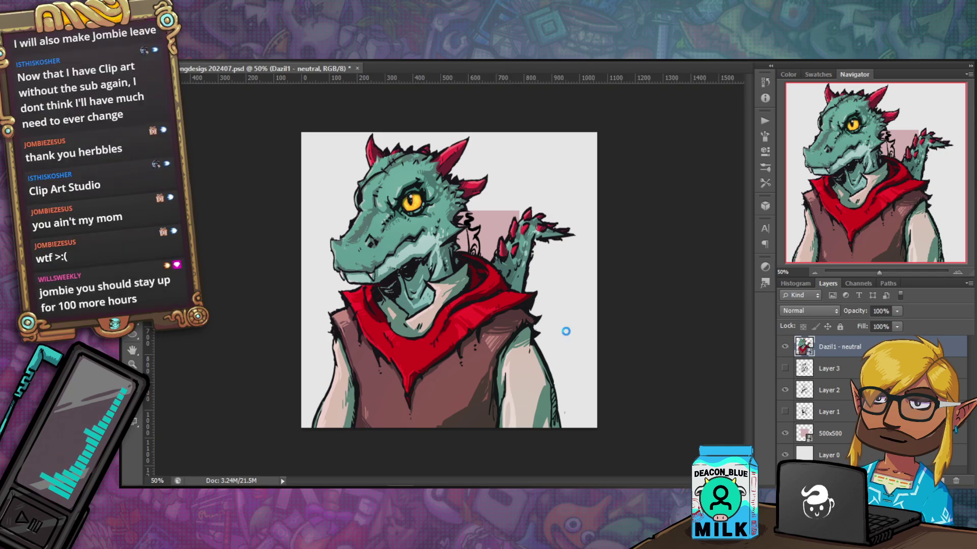
key("Return")
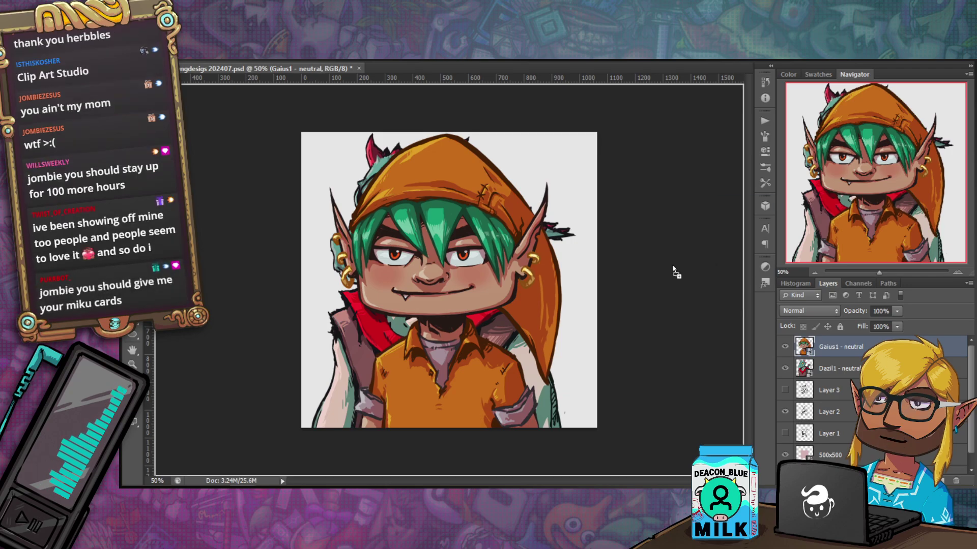
left_click_drag(526, 289, 527, 290)
key("Return")
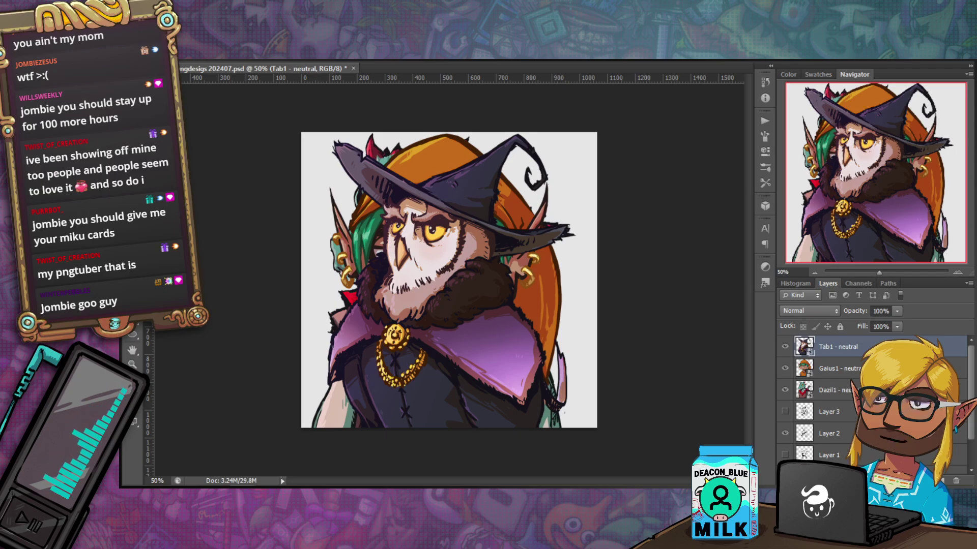
left_click_drag(526, 321, 526, 320)
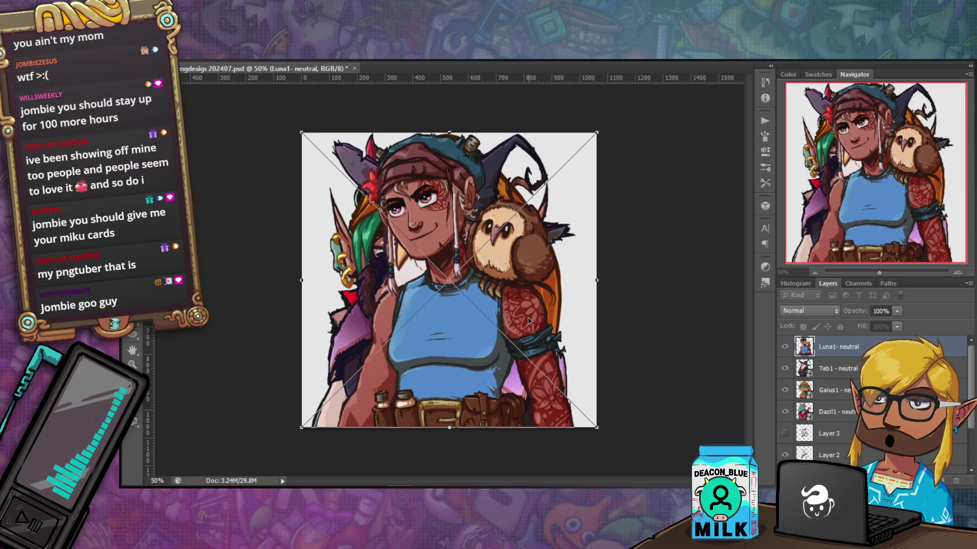
key("Return")
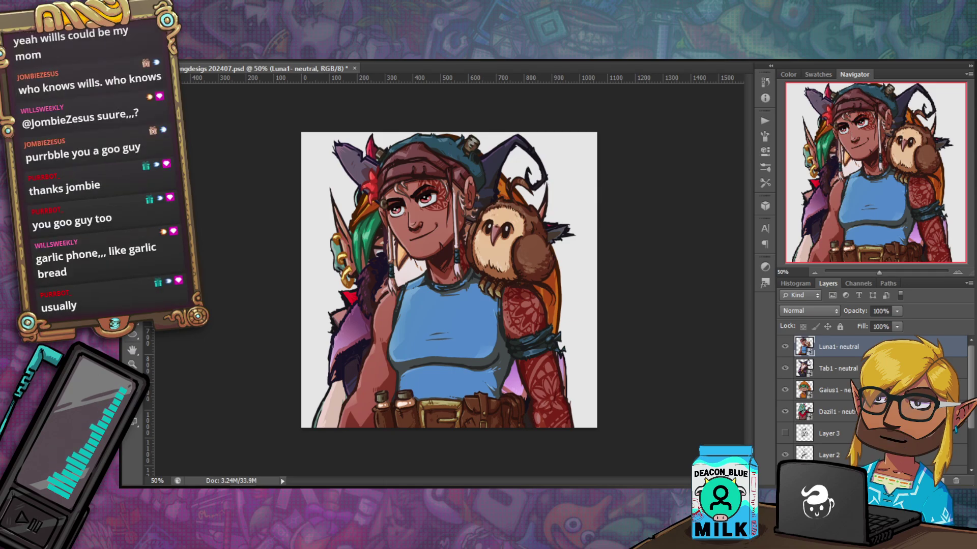
- Place the "Dan 1 - Neutral", "Ghosty 1 - Neutral" and "Kiki 1 - neutral" images as further layers above the existing characters
left_click_drag(750, 317, 537, 321)
key("Return")
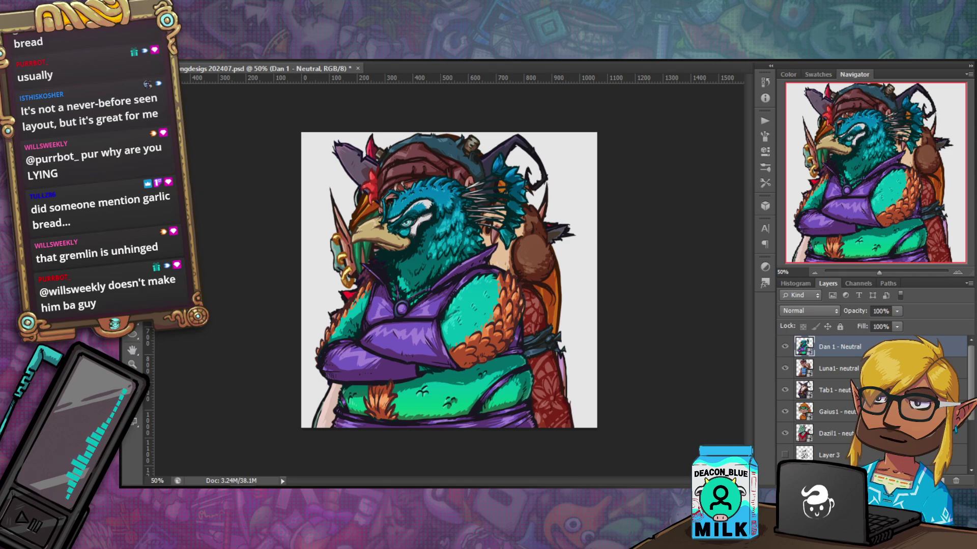
left_click_drag(548, 334, 548, 334)
key("Return")
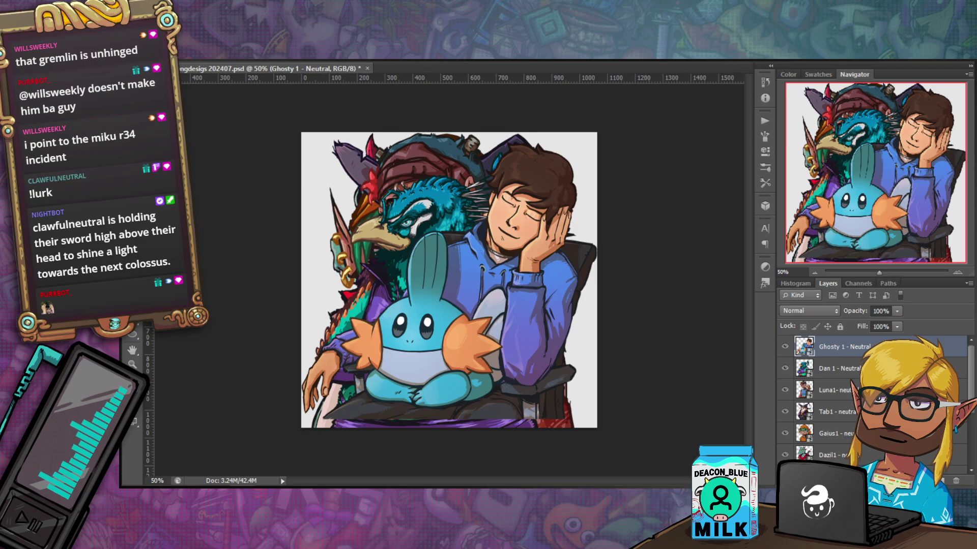
left_click_drag(653, 307, 582, 328)
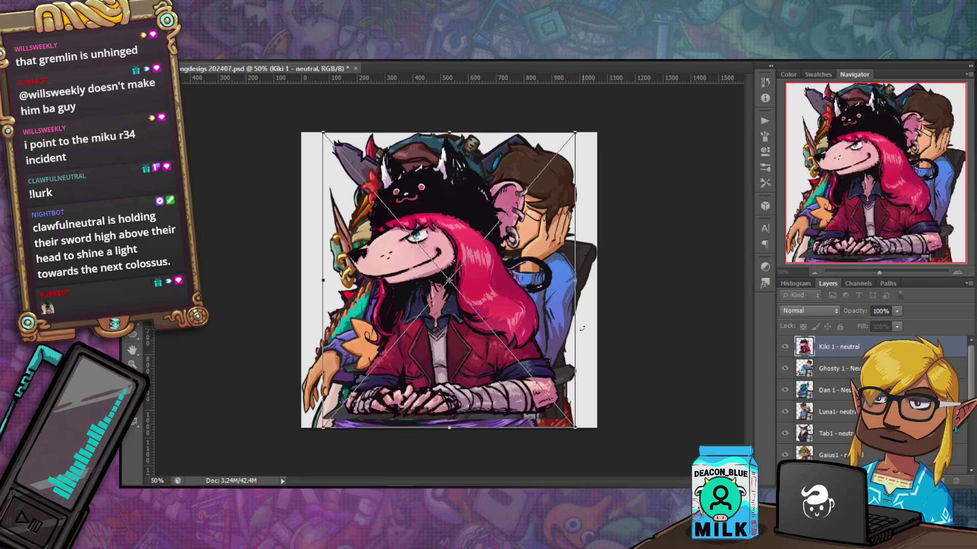
key("Return")
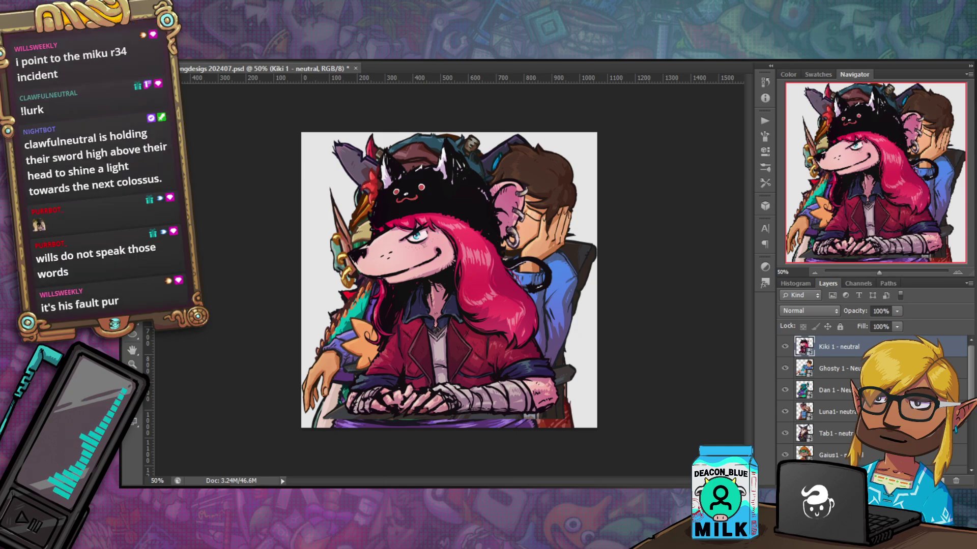
- Add the "PNG Kirk Neutral 1", "Twist 3 - Speak 1" and "Pebbish 1 - neutral" images as the uppermost layers
left_click_drag(743, 335, 579, 335)
key("Return")
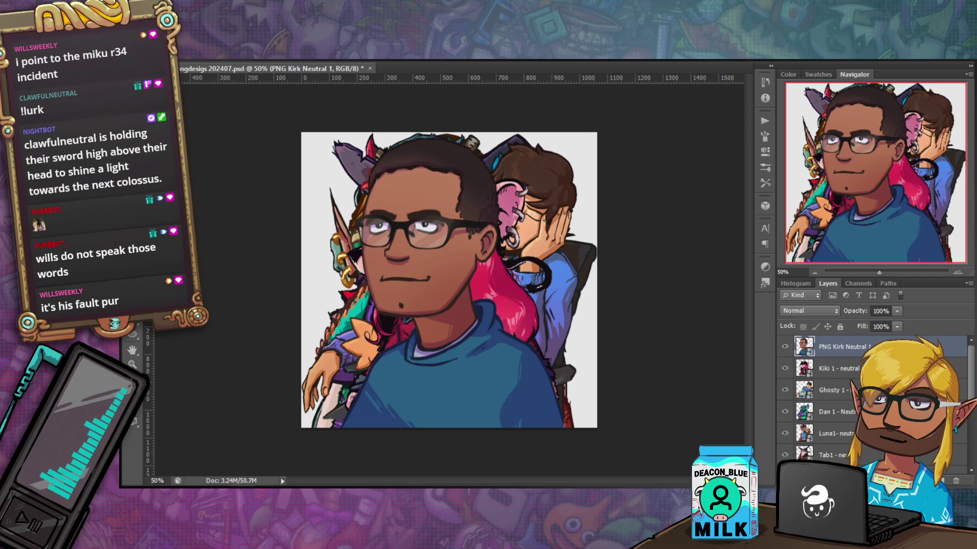
key("ctrl+v")
key("Return")
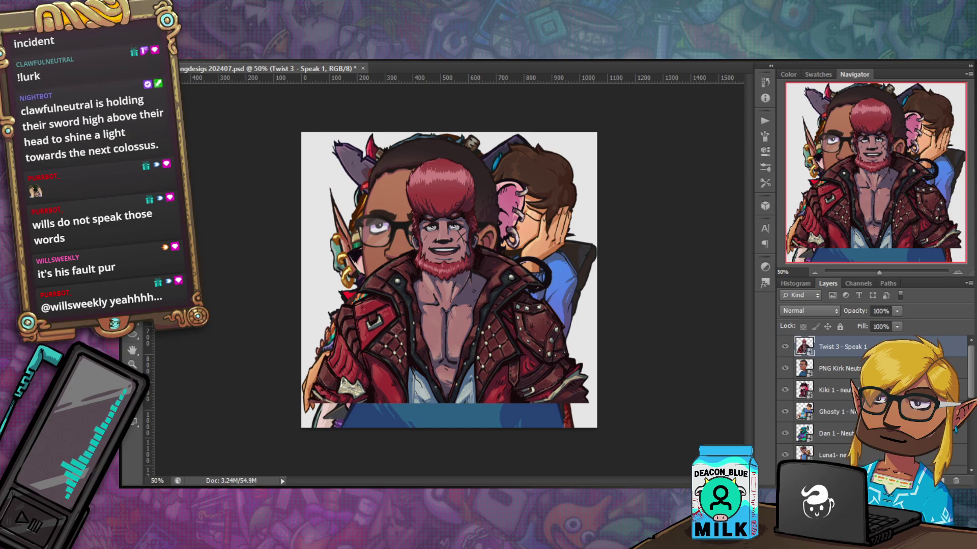
left_click_drag(474, 304, 477, 303)
key("Return")
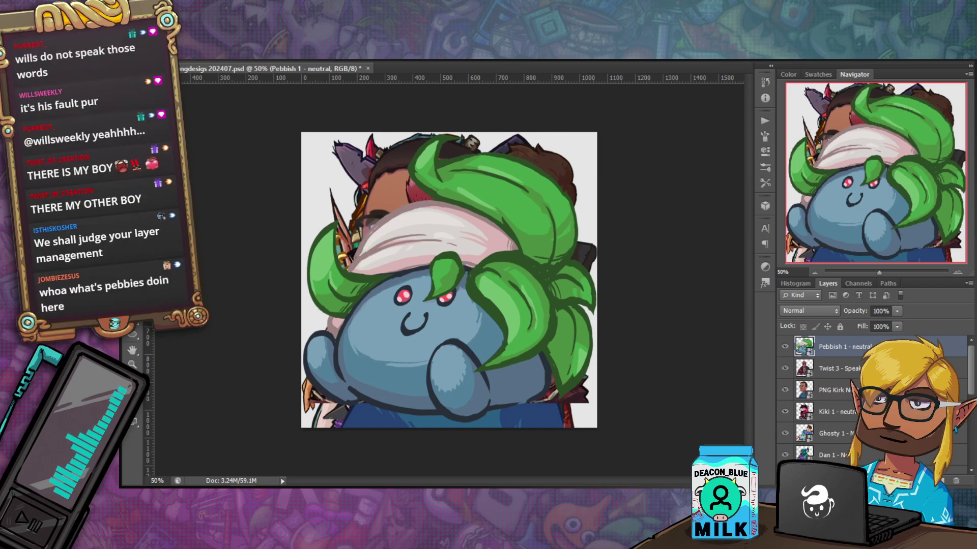
- Switch to the image viewer and look through the lemur emotes, enlarging the facepalm and heart ones, before returning to Photoshop
key("alt+Tab")
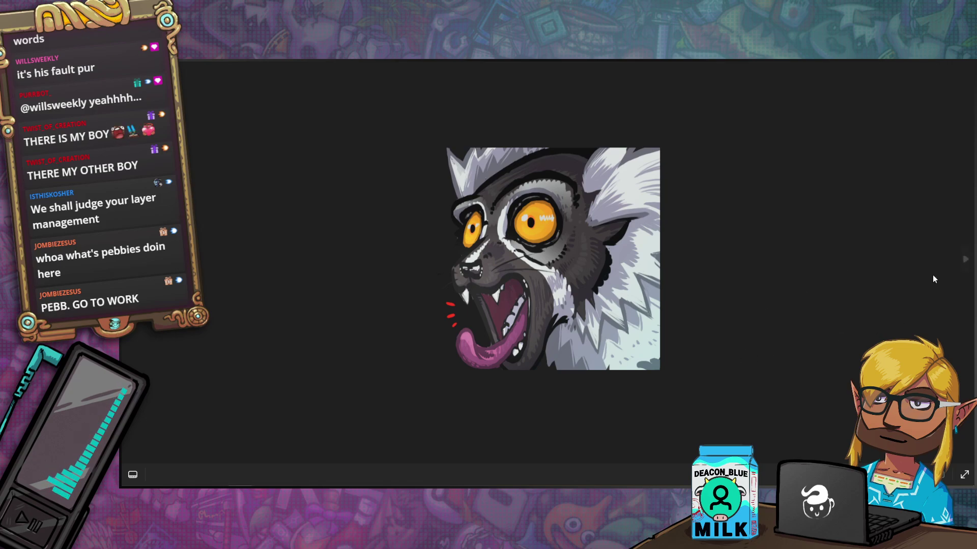
left_click(961, 261)
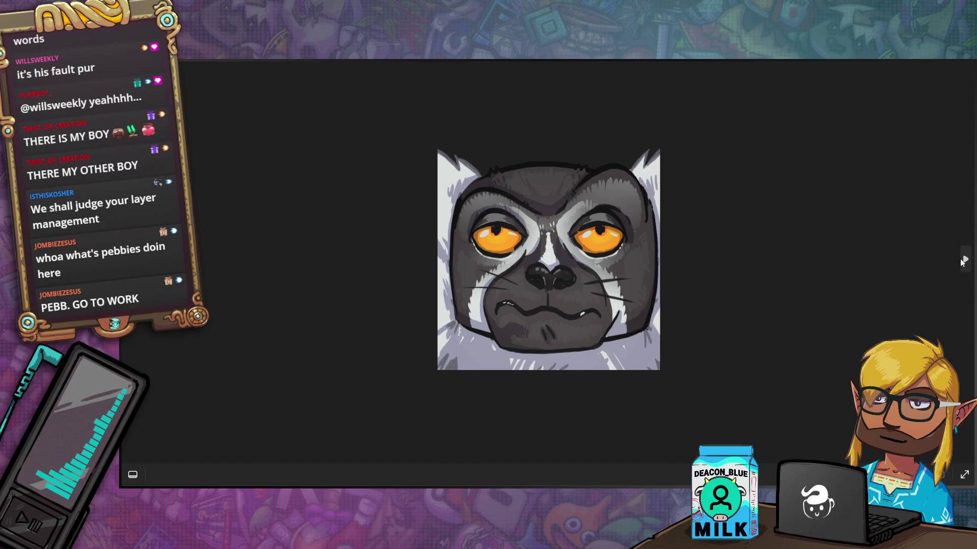
left_click(960, 261)
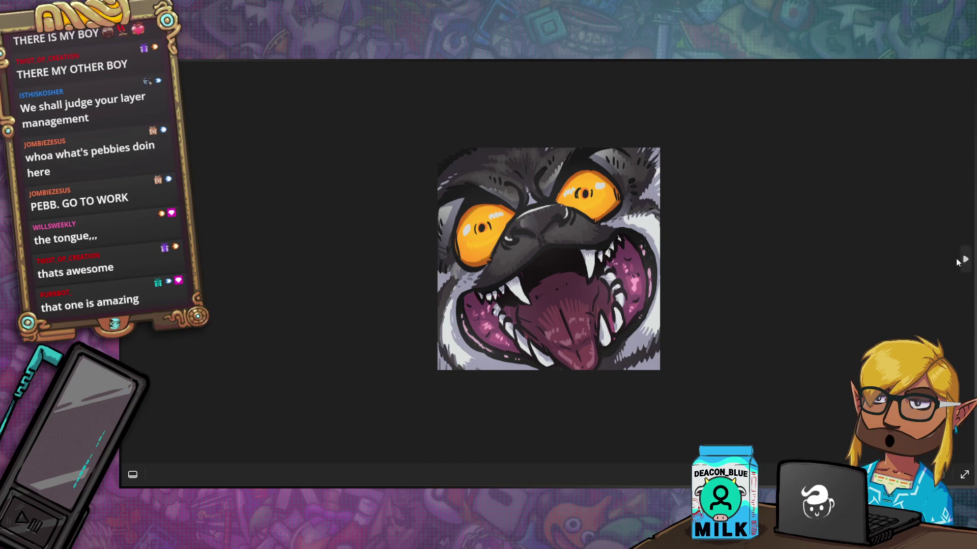
left_click(964, 260)
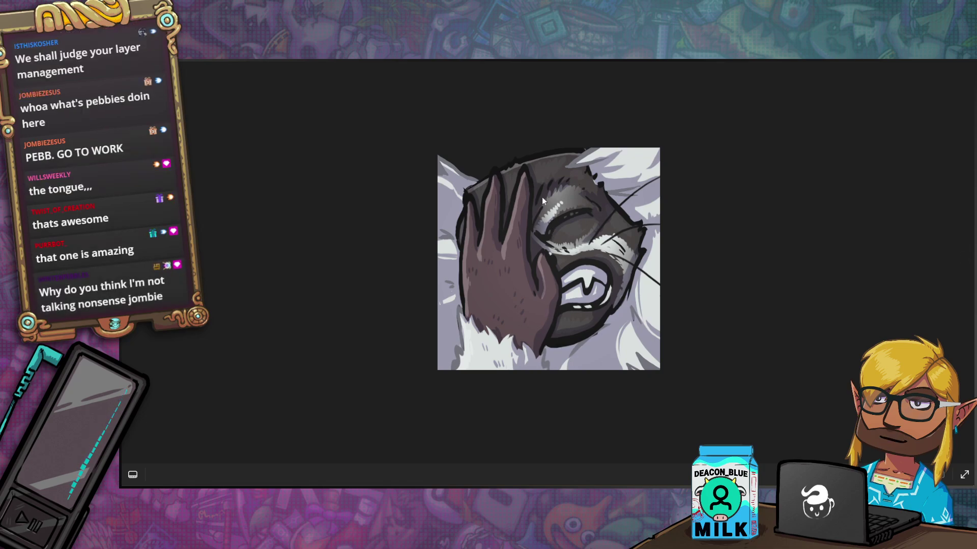
left_click(492, 277)
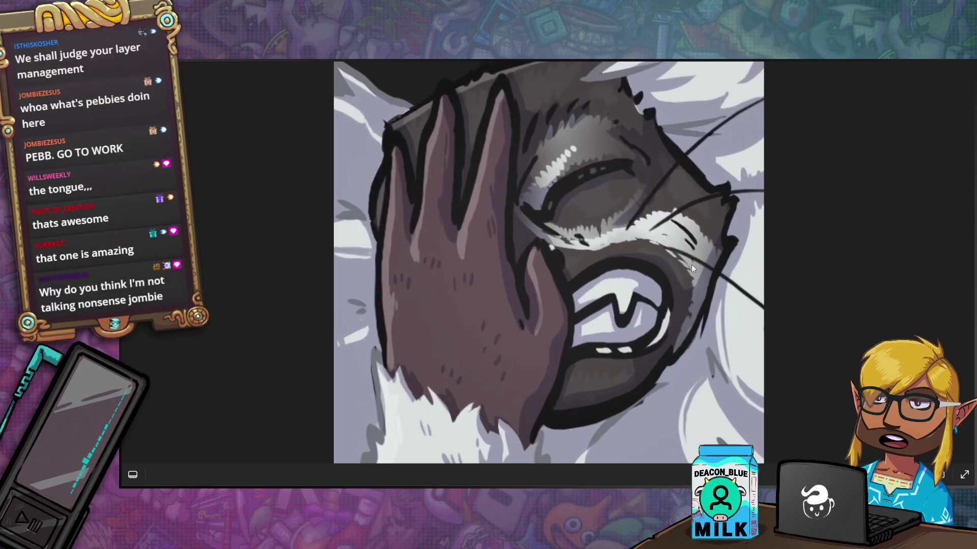
left_click(471, 280)
left_click(965, 259)
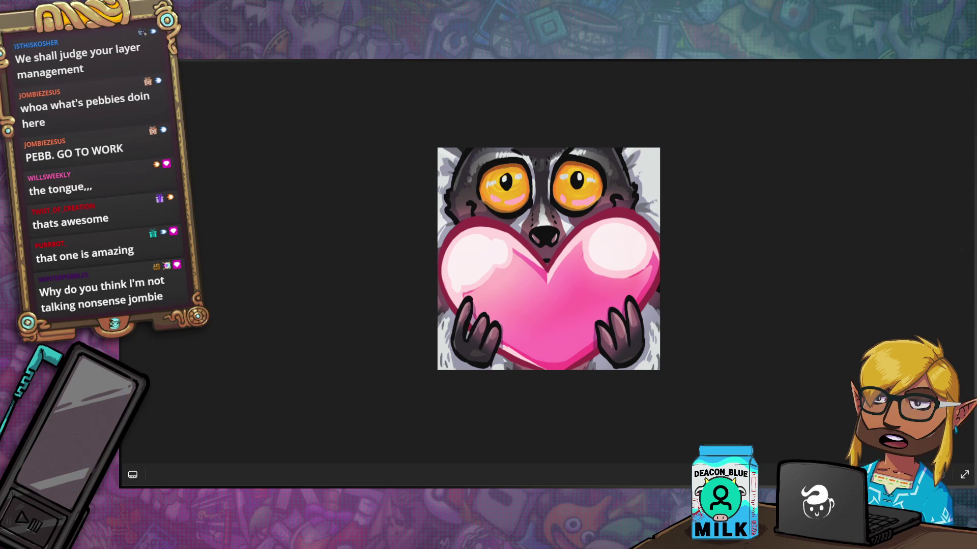
left_click(598, 253)
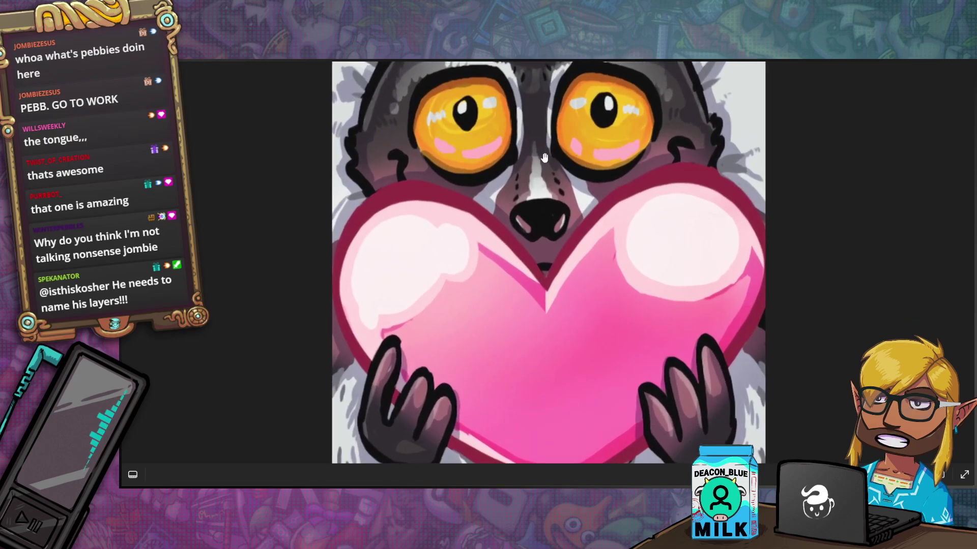
left_click(612, 157)
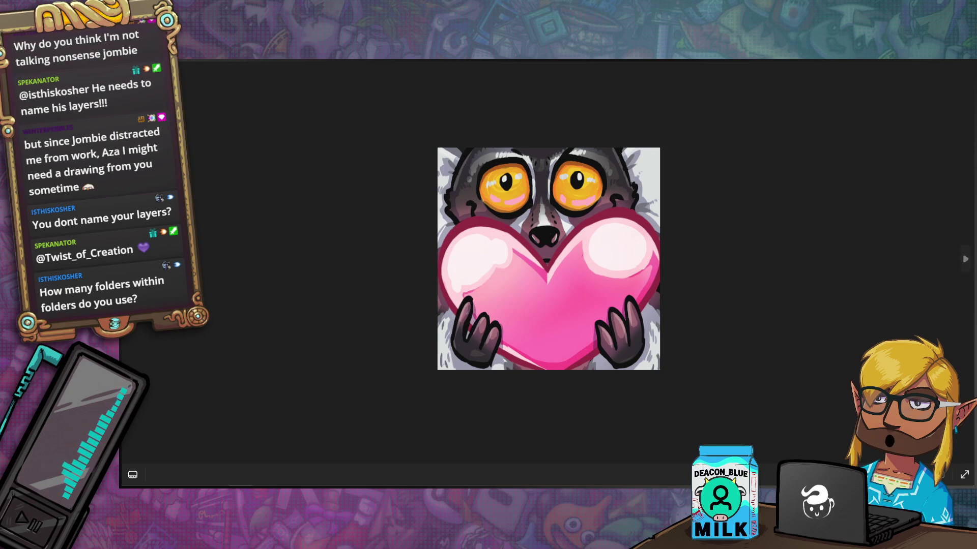
key("alt+Tab")
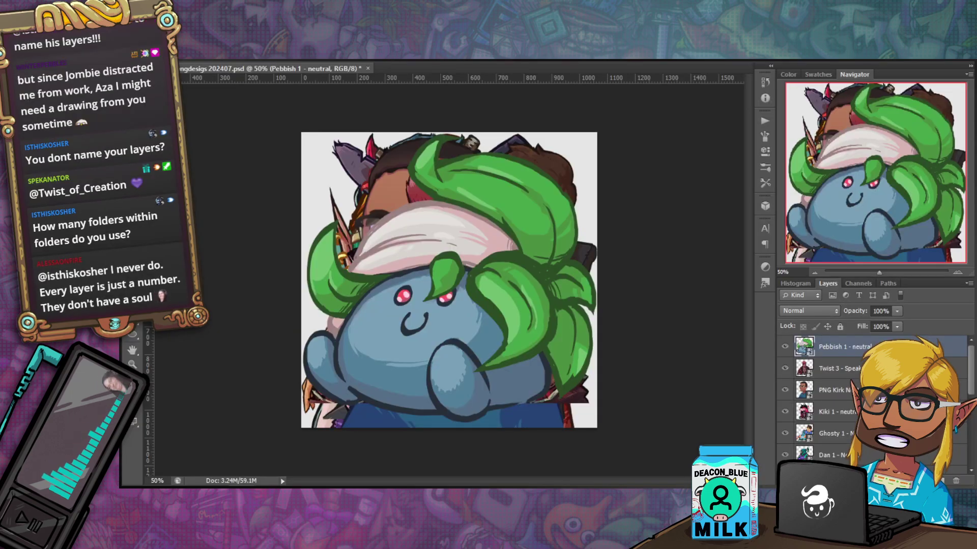
- Switch to the picture viewer and look through the portrait and mystery-creature illustrations, examining the yellow creature's face up close
key("alt+Tab")
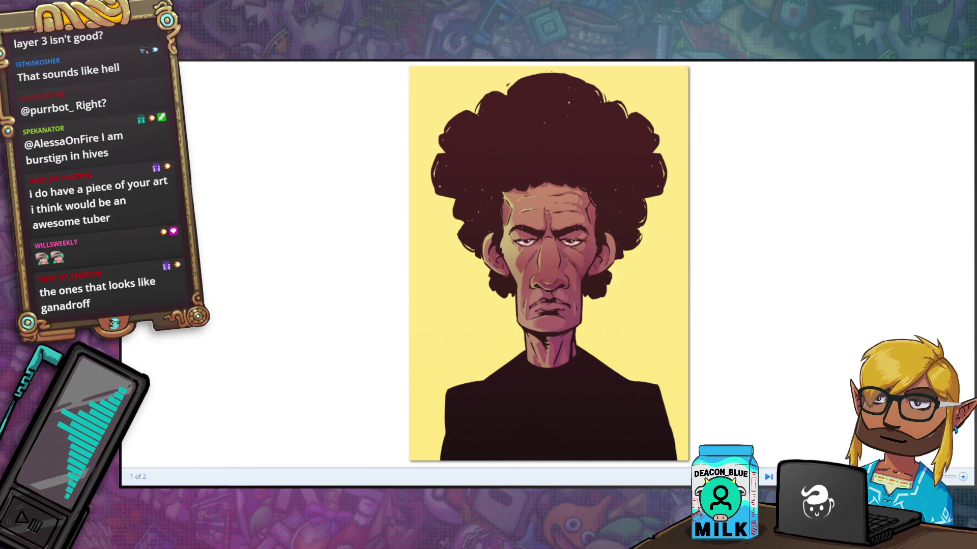
key("Right")
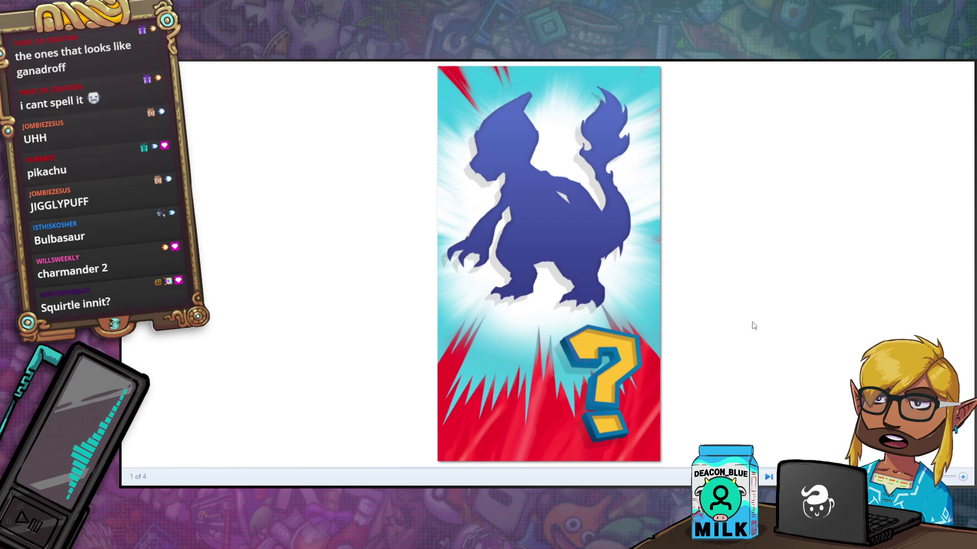
key("Right")
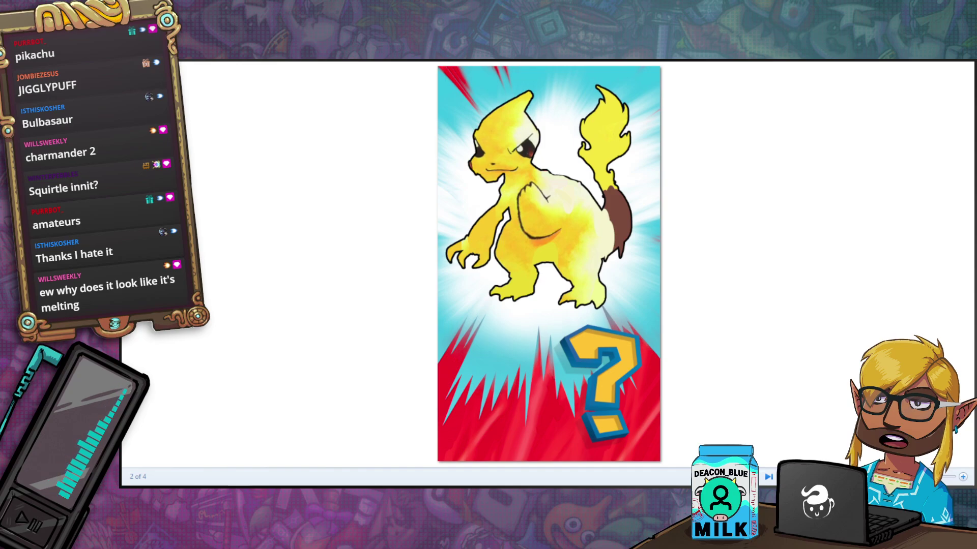
scroll(510, 167, "up", 5)
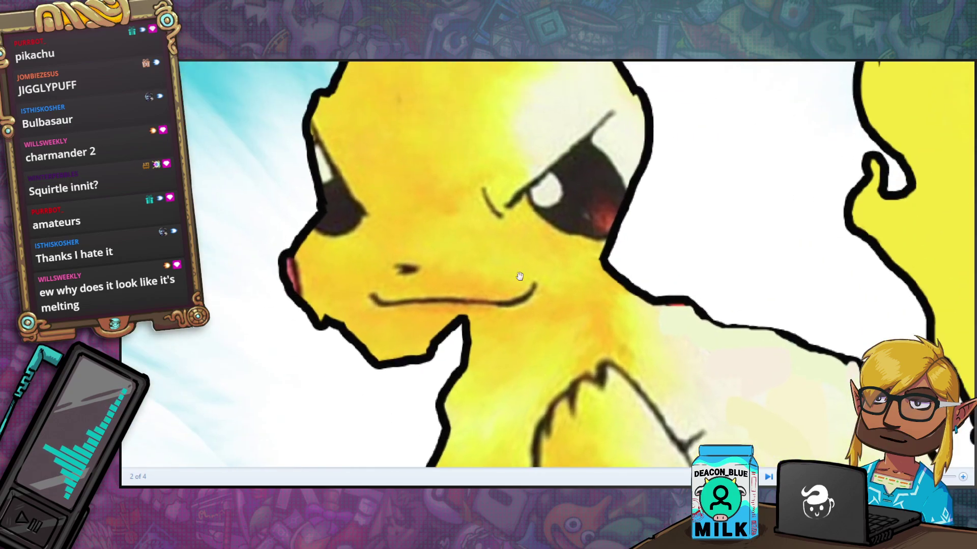
scroll(590, 321, "down", 5)
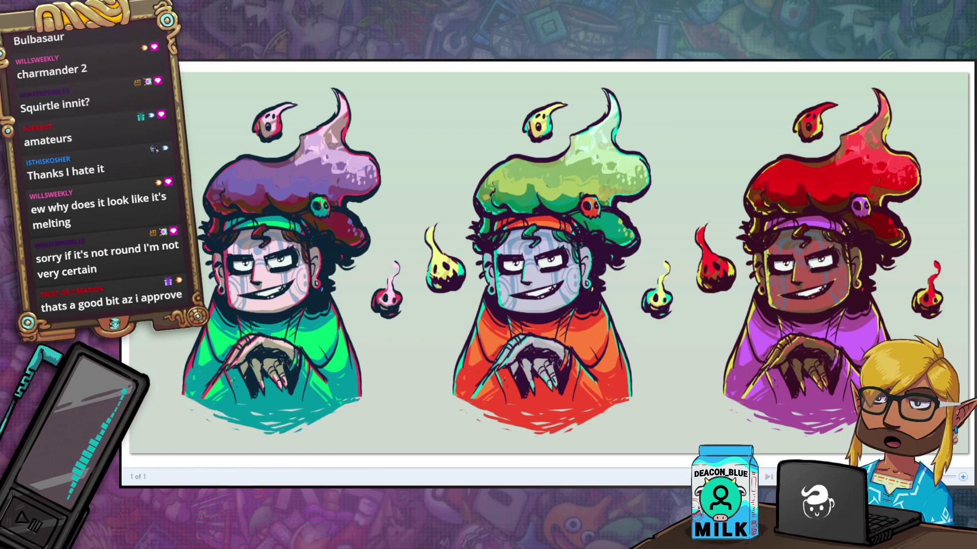
- Look through the set of five chibi-style character illustrations one by one
key("Right")
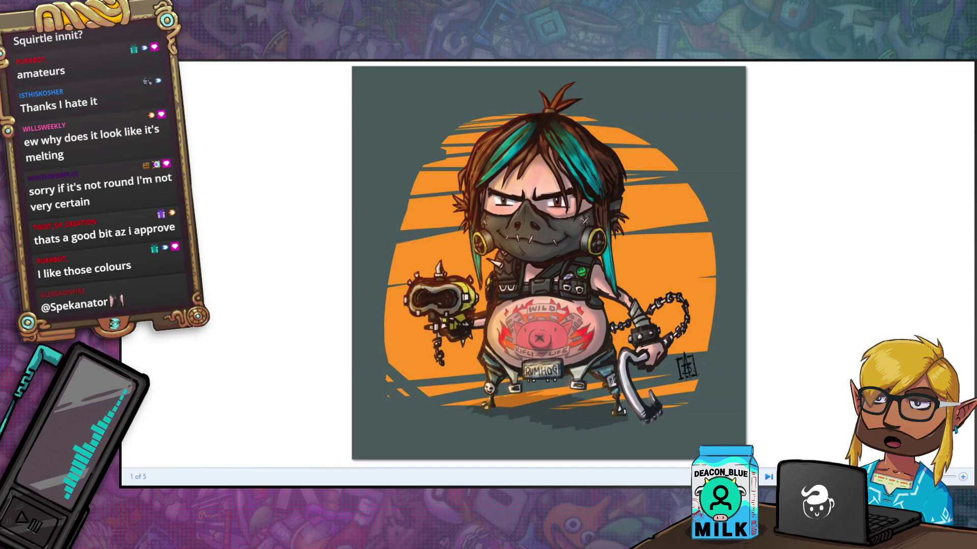
left_click(769, 477)
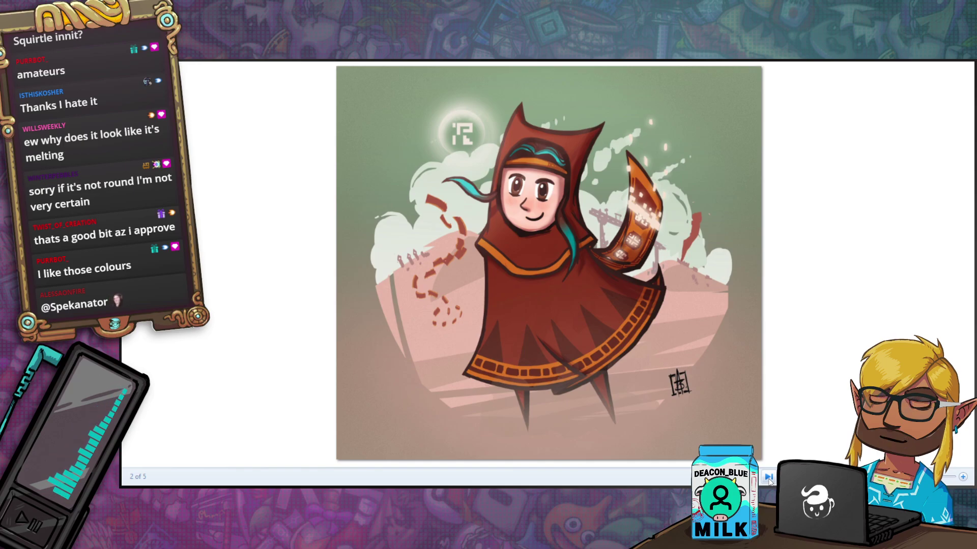
left_click(769, 478)
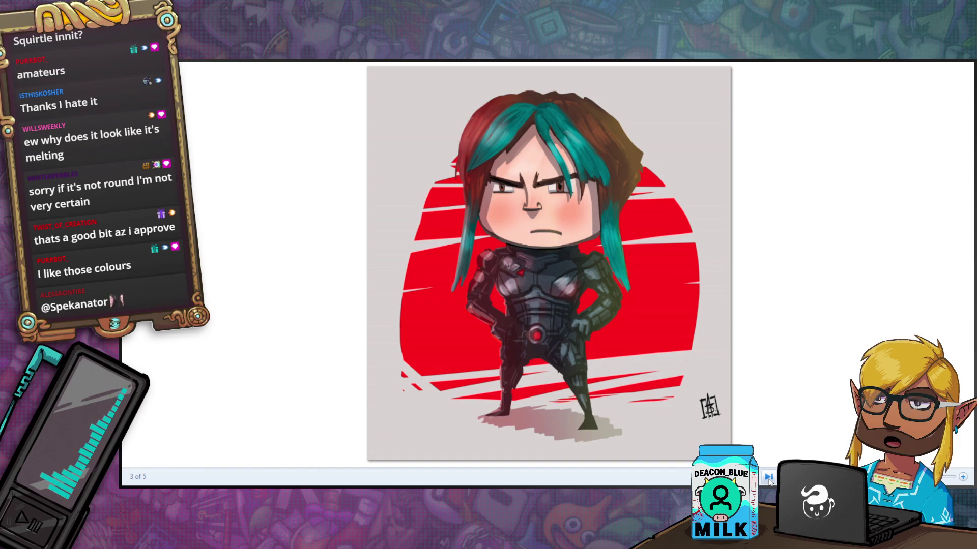
left_click(769, 478)
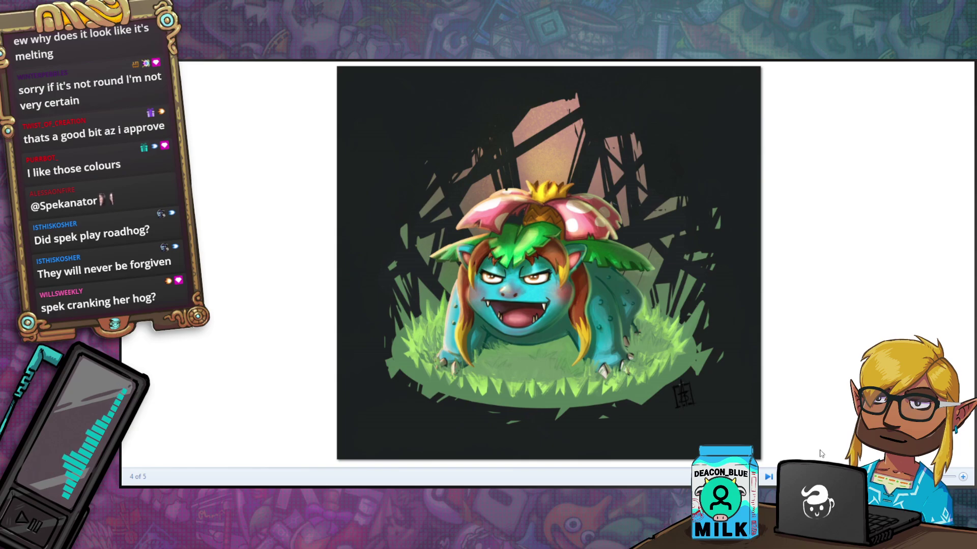
left_click(769, 477)
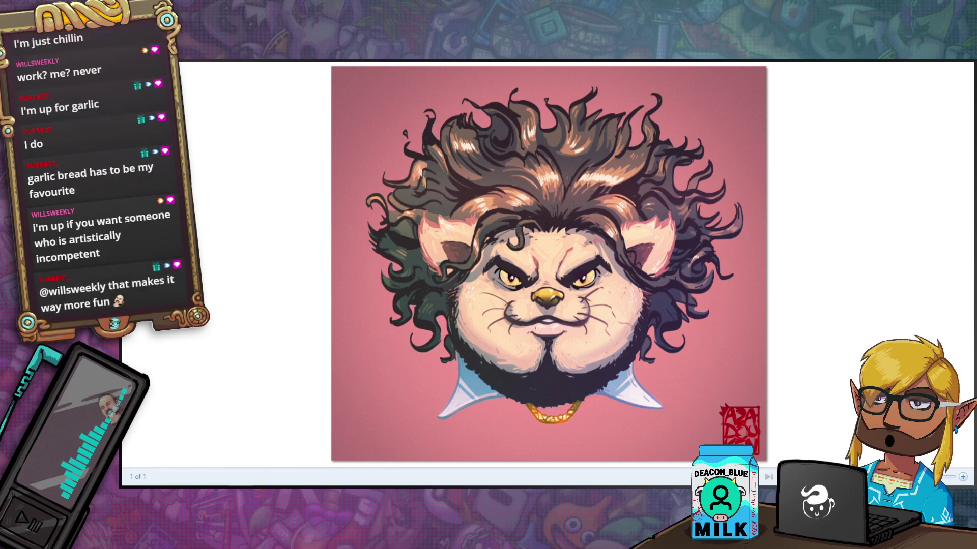
- Return to Photoshop and crop the canvas outward on all sides to a wide rectangle about 3850 px across
key("alt+Tab")
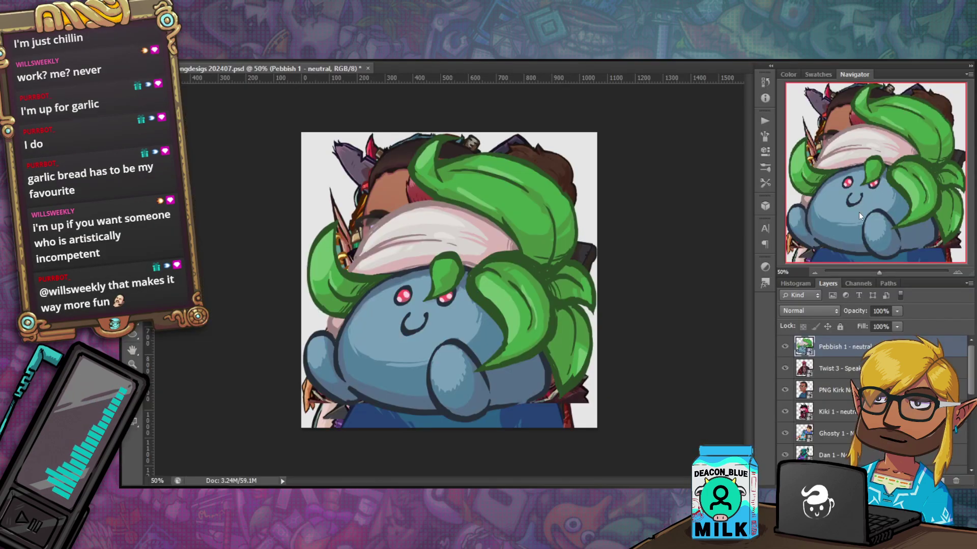
left_click(814, 272)
left_click(814, 273)
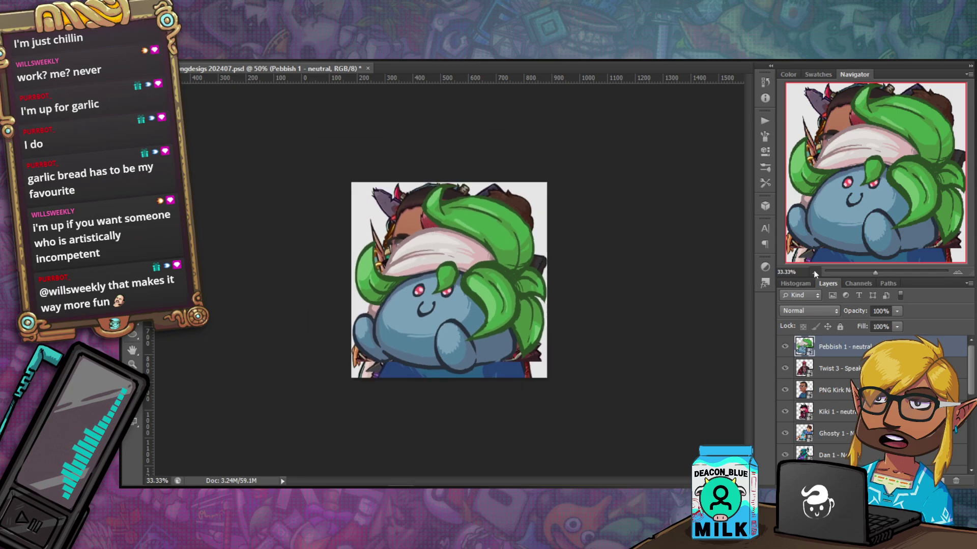
left_click(814, 272)
left_click_drag(499, 235, 629, 194)
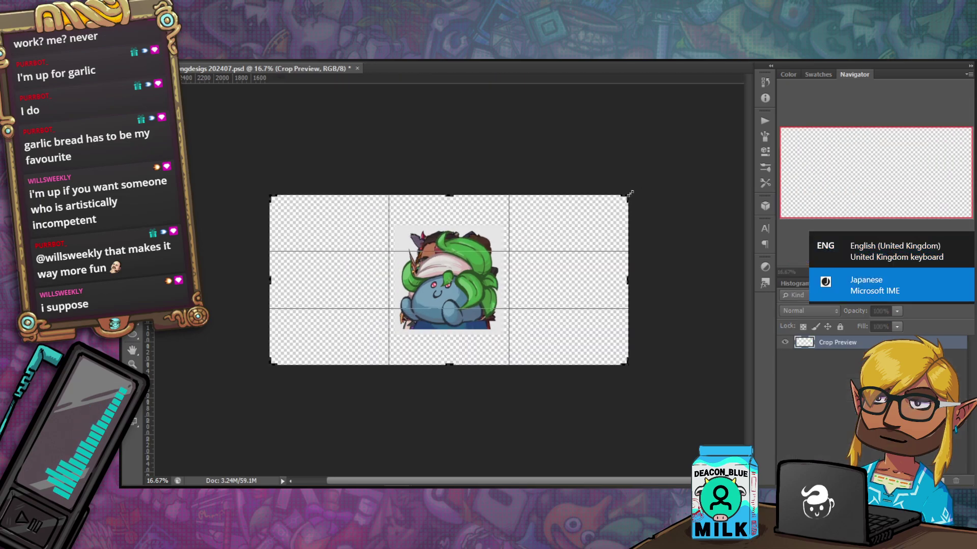
key("Return")
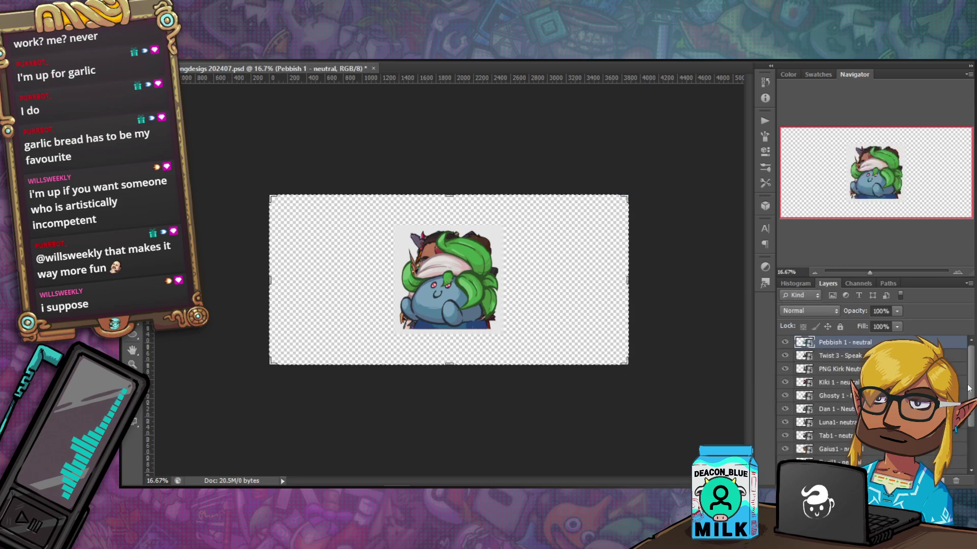
- Stretch the light-grey background on Layer 0 to fill the whole enlarged canvas
key("v")
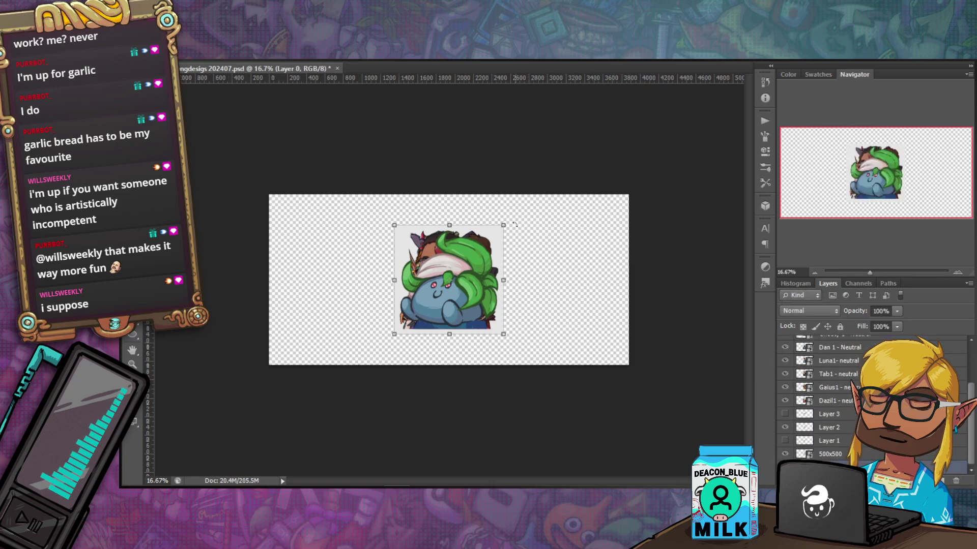
left_click_drag(503, 225, 629, 195)
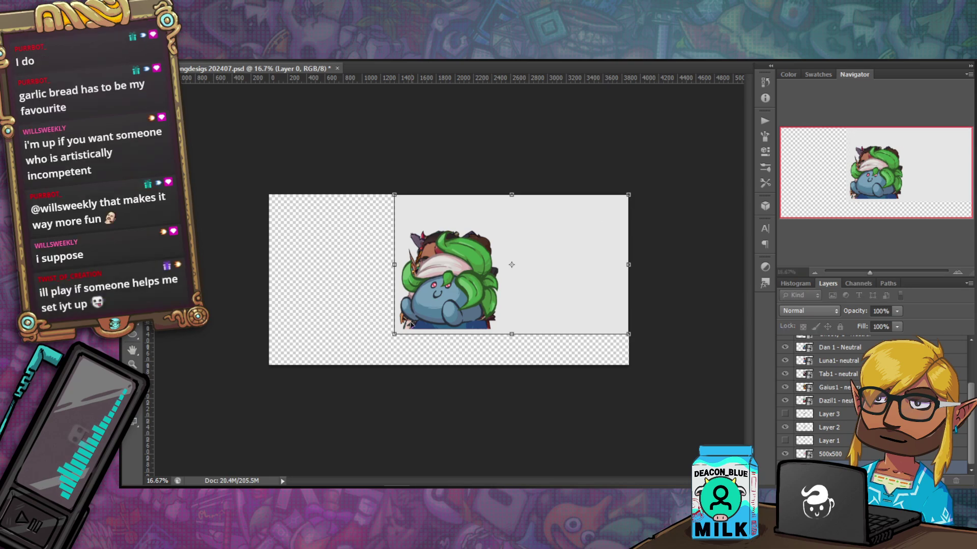
left_click_drag(394, 334, 269, 365)
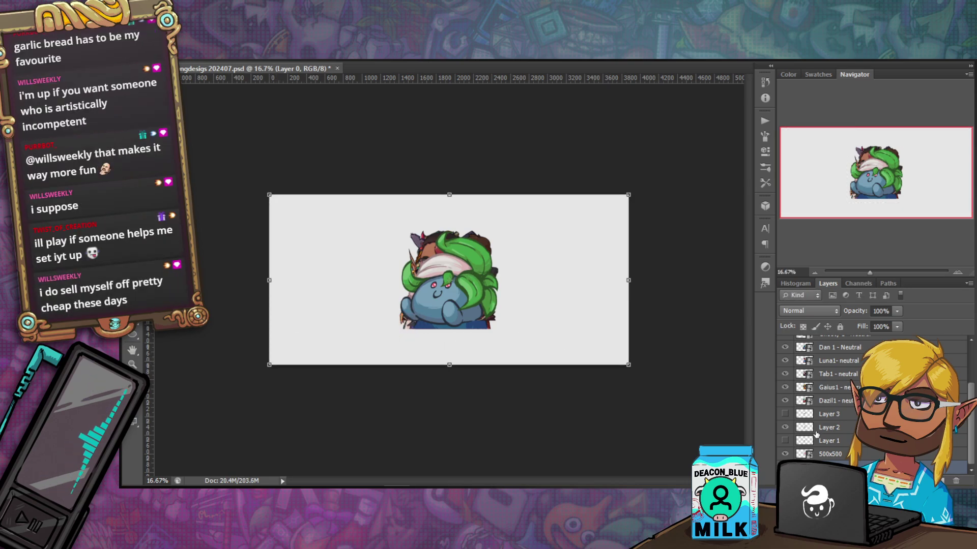
key("Return")
- Scale all the avatar layers together to about half size and place them in the canvas's upper-left corner
scroll(834, 397, "up", 3)
key("ctrl+alt+a")
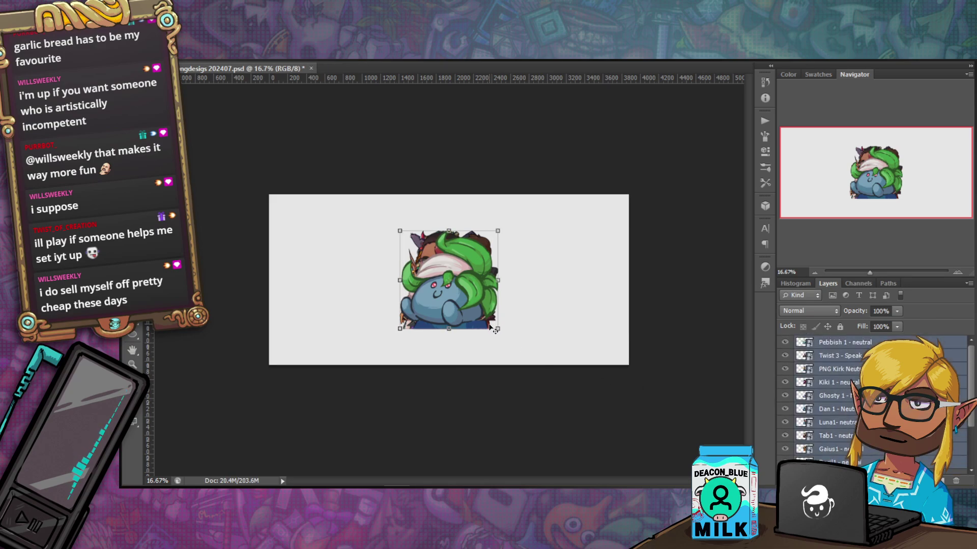
left_click_drag(498, 328, 303, 238)
left_click_drag(442, 256, 311, 219)
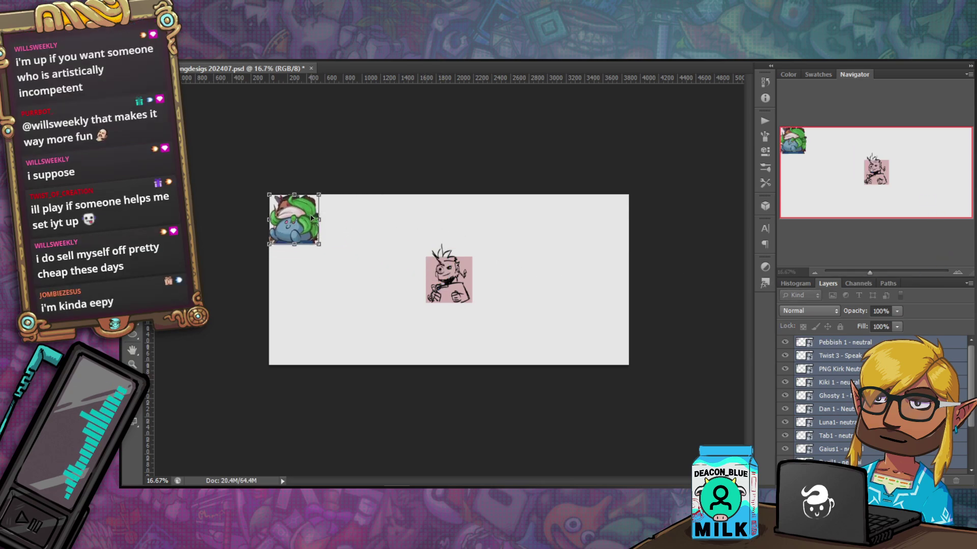
- Move the "Pebbish 1 - neutral" avatar to the canvas's upper-right corner and distribute all avatars evenly in a row along the upper edge
left_click(809, 340)
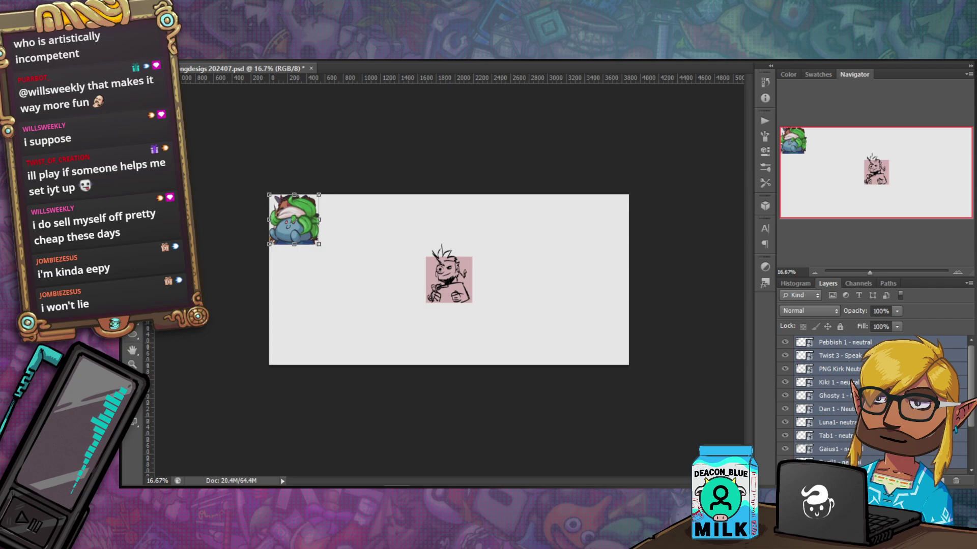
left_click_drag(578, 233, 629, 232)
key("ctrl+alt+a")
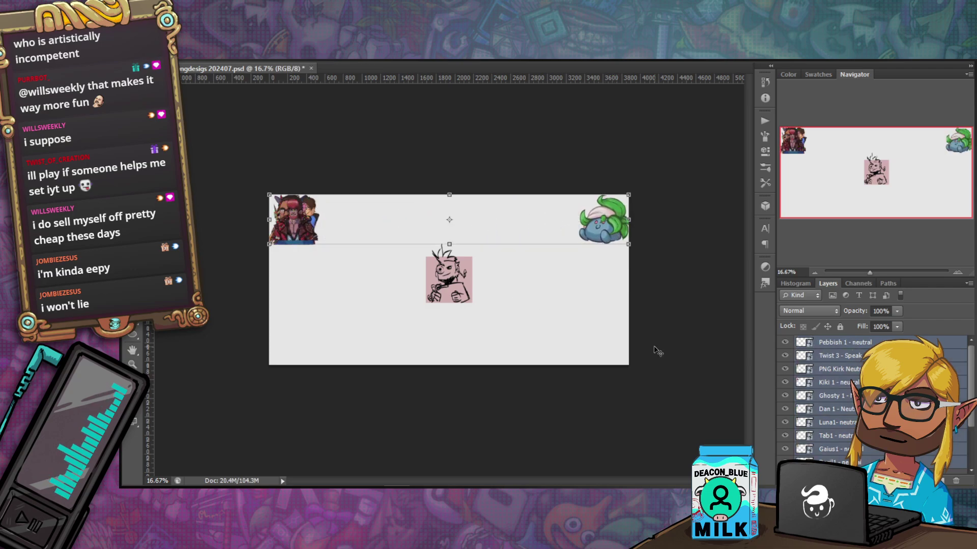
left_click(507, 63)
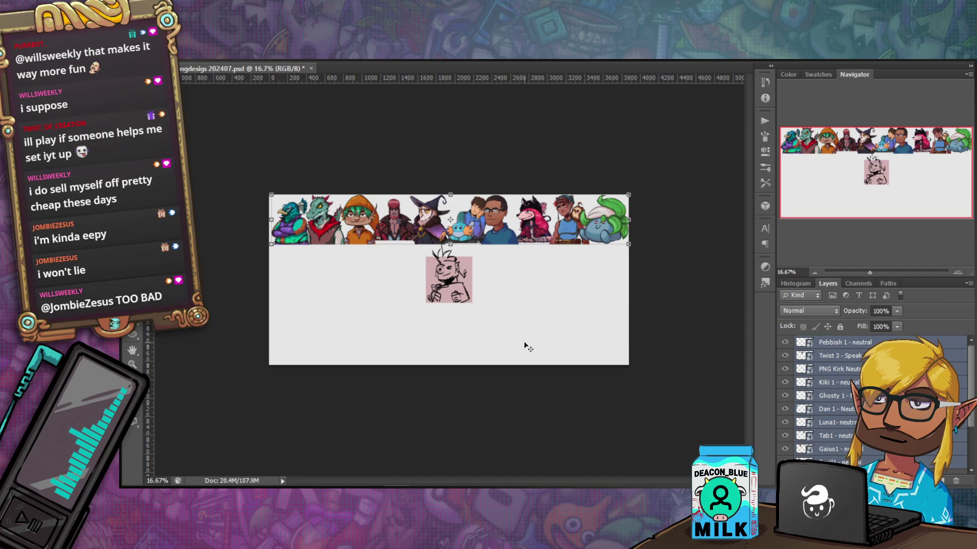
- Group the avatar layers into a folder named "ref", select Layer 2 and save the document
left_click(957, 272)
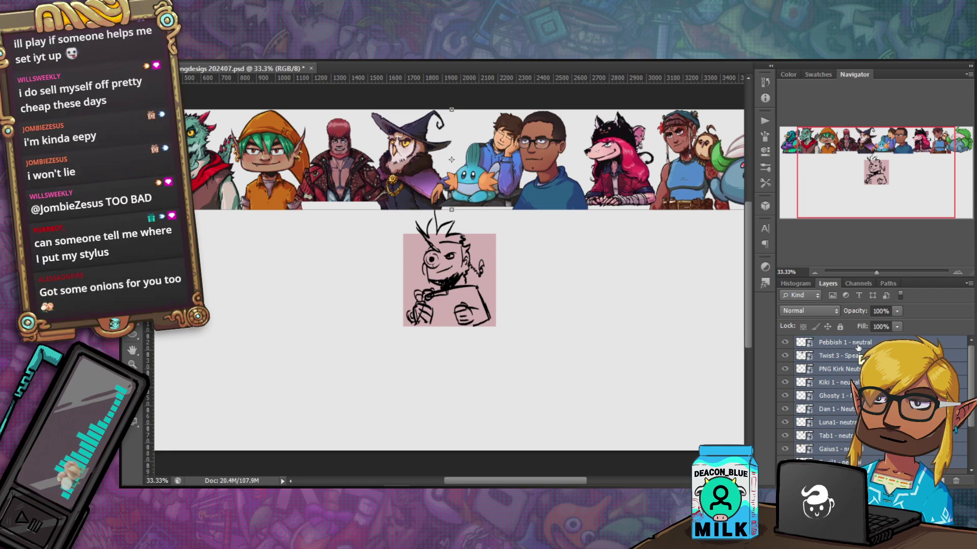
left_click(955, 273)
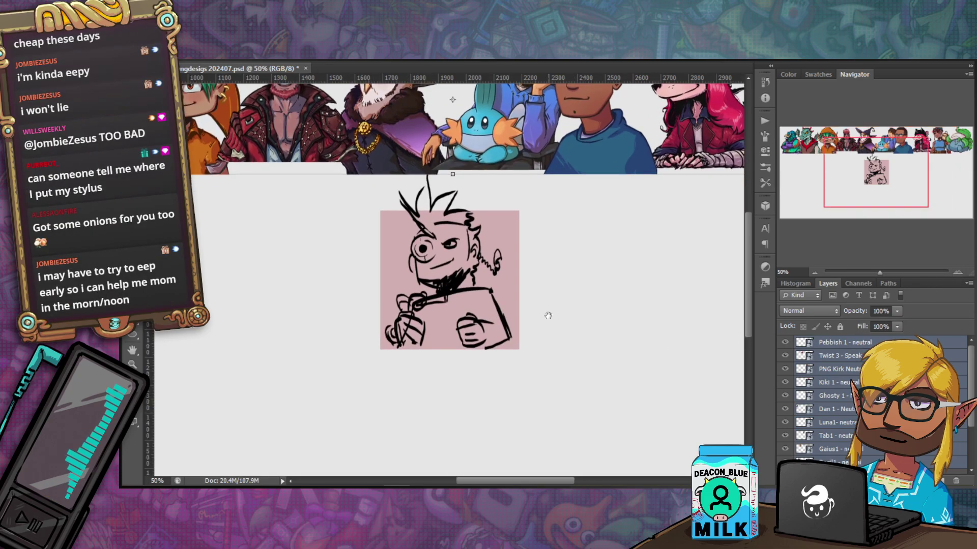
scroll(544, 322, "up", 2)
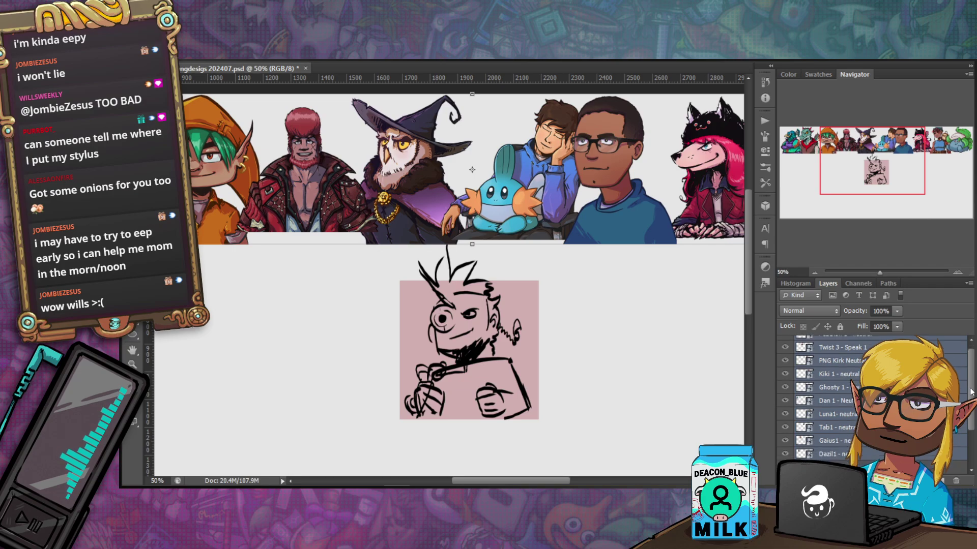
scroll(852, 418, "down", 3)
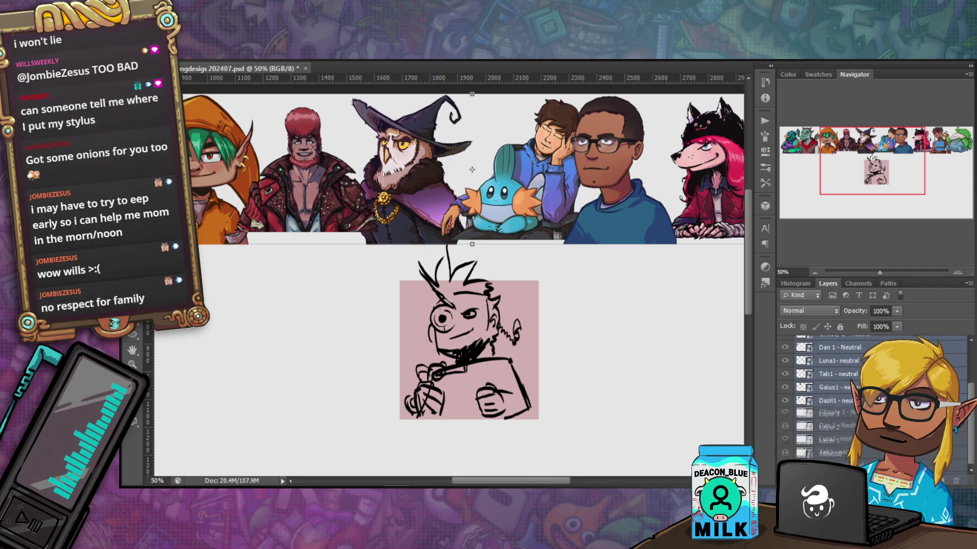
key("ctrl+g")
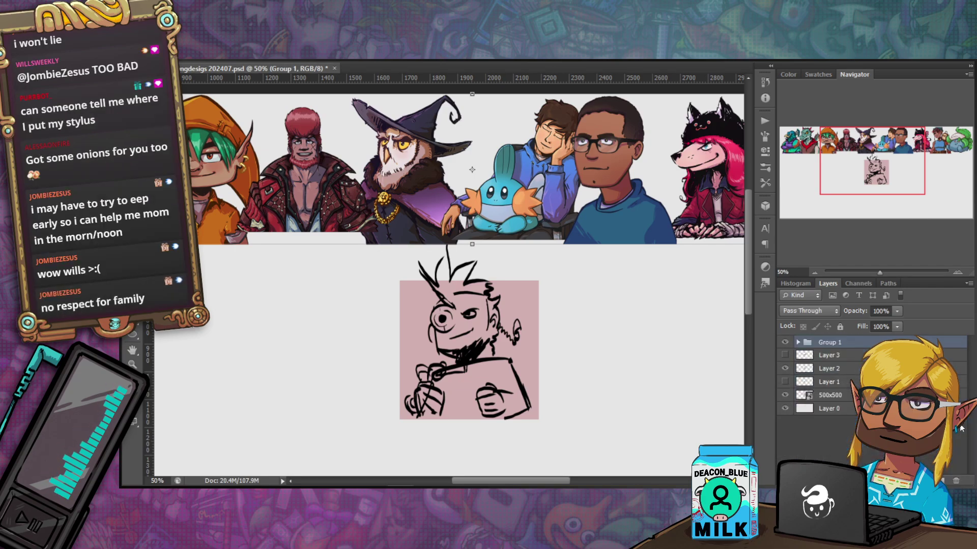
double_click(829, 342)
type("ref")
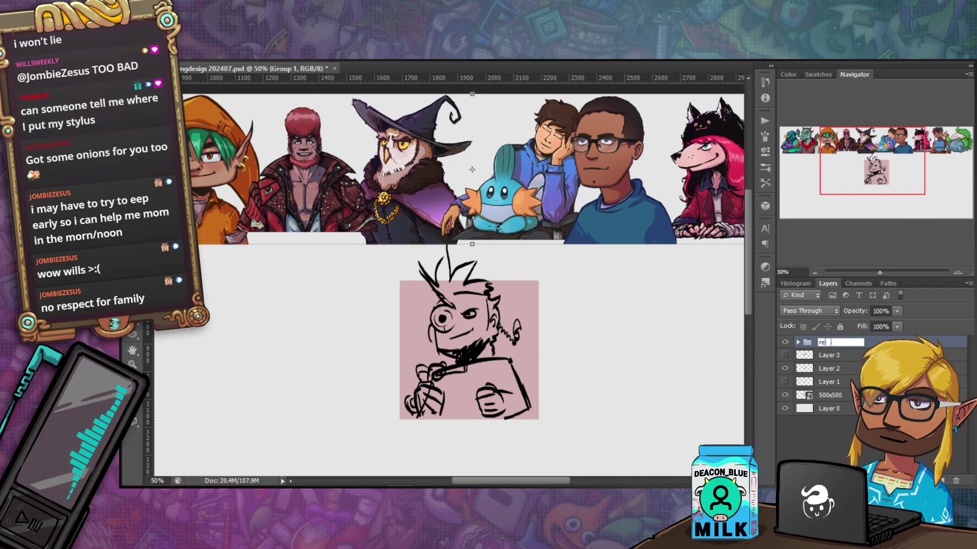
key("Return")
left_click(859, 371)
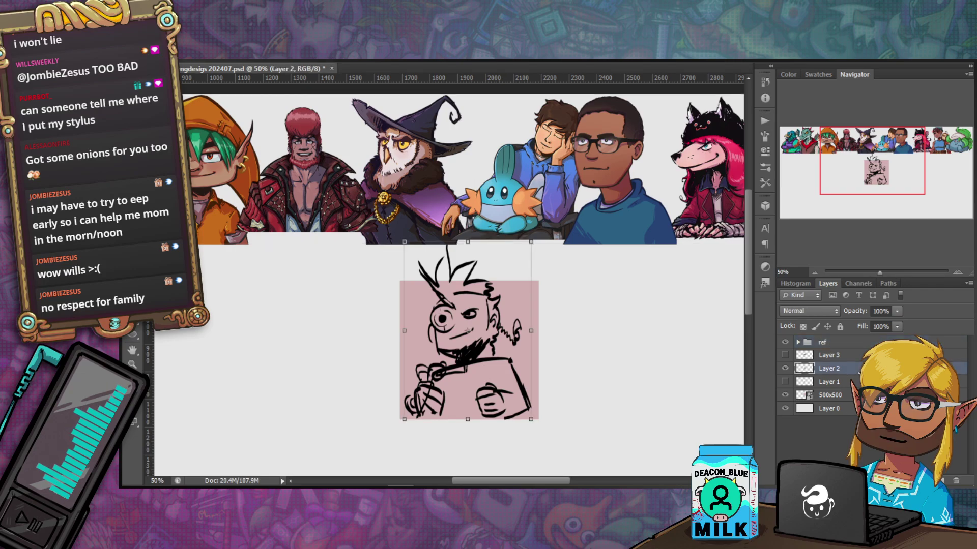
key("ctrl+s")
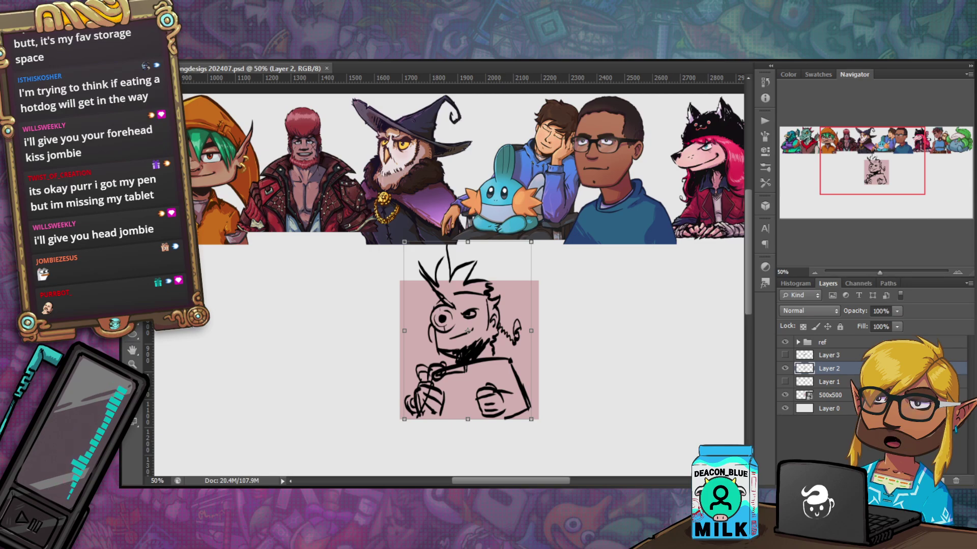
- Switch to the stream ideas text file in Notepad, go through its list of games and activities, and return to Photoshop
key("alt+Tab")
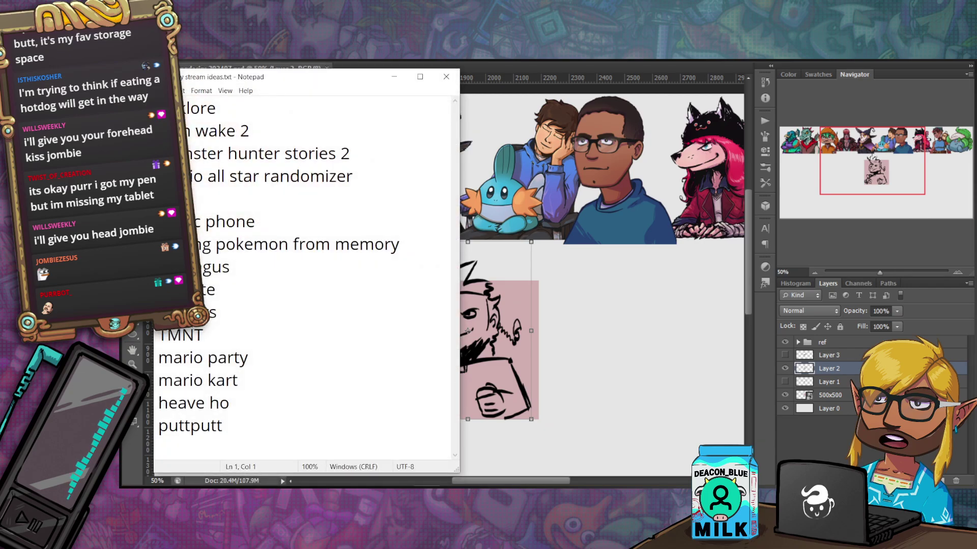
double_click(208, 109)
left_click_drag(175, 131, 249, 131)
left_click_drag(175, 154, 419, 148)
left_click_drag(175, 176, 356, 176)
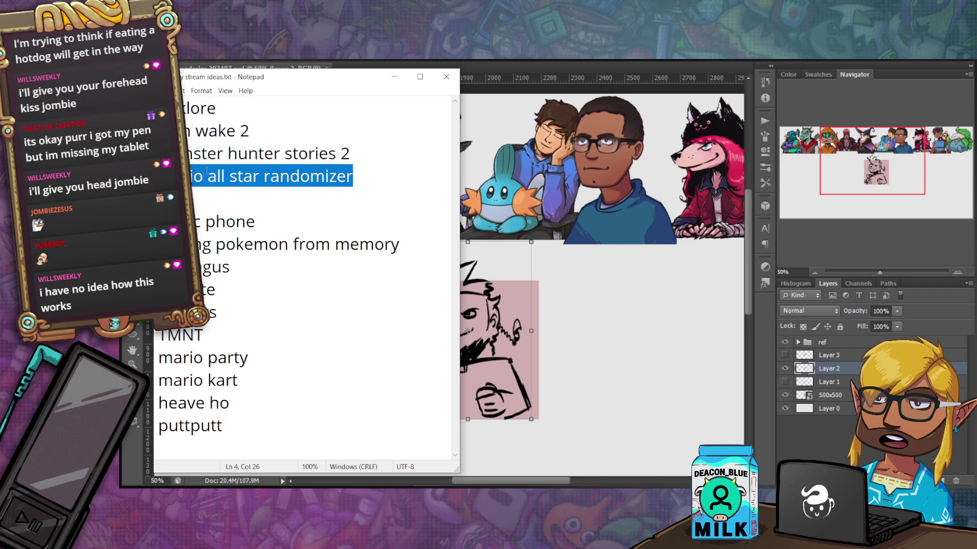
left_click(210, 186)
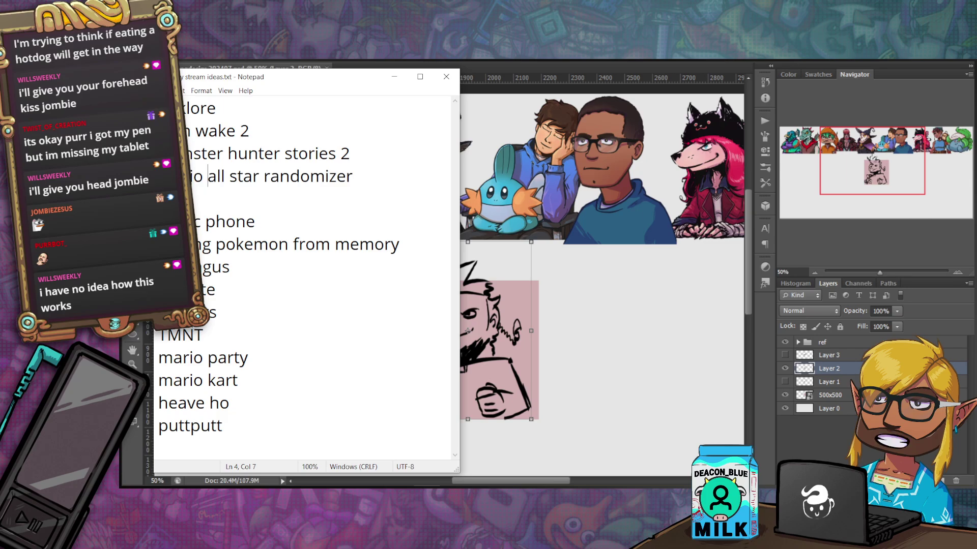
left_click_drag(195, 222, 405, 245)
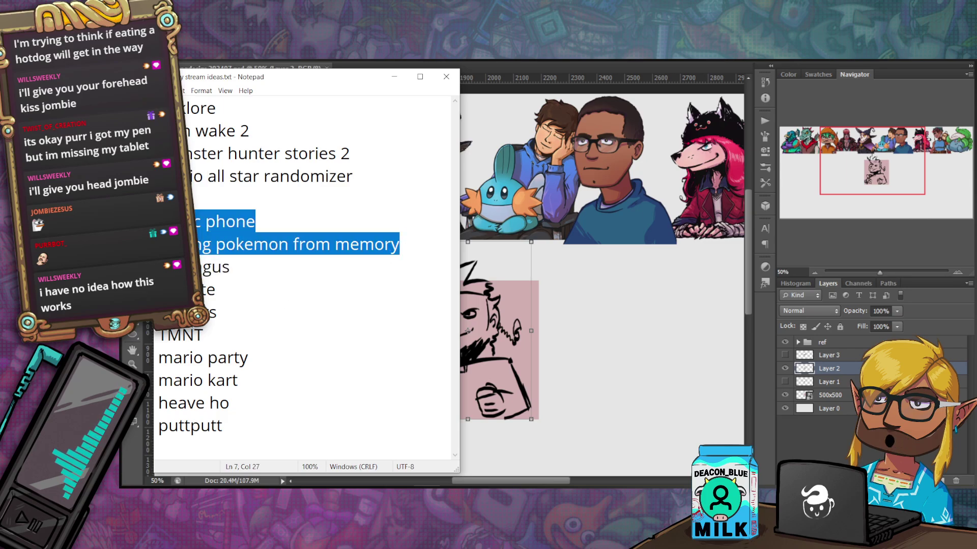
left_click_drag(163, 267, 250, 420)
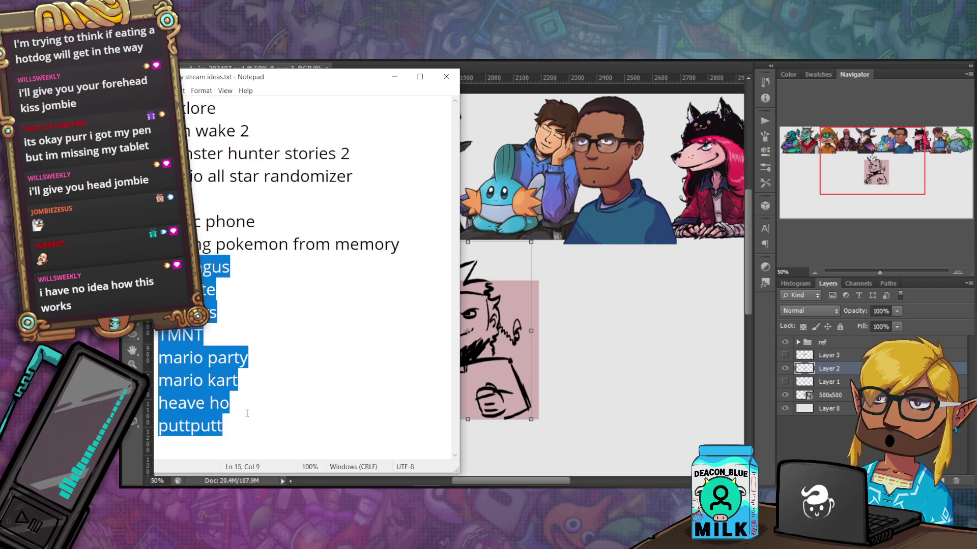
left_click(247, 410)
key("shift+Home")
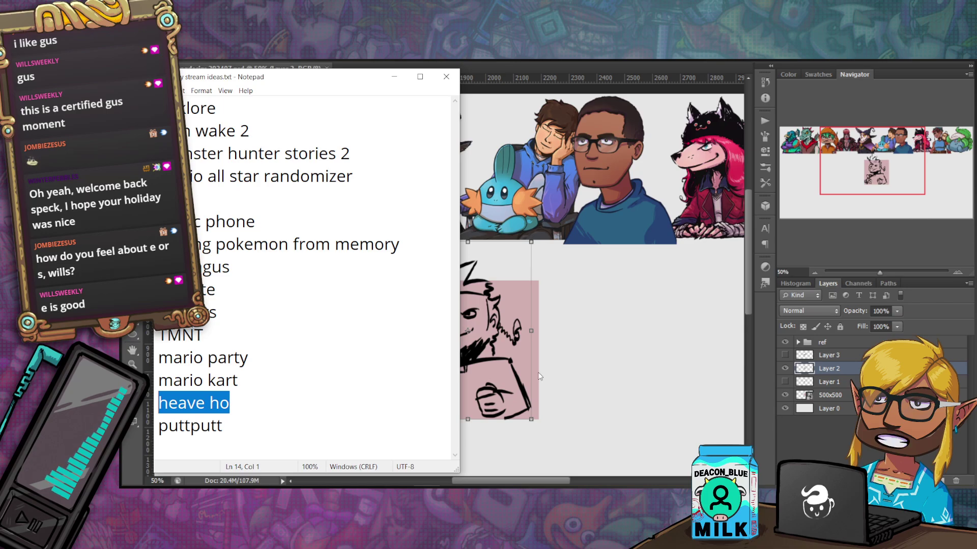
left_click(216, 289)
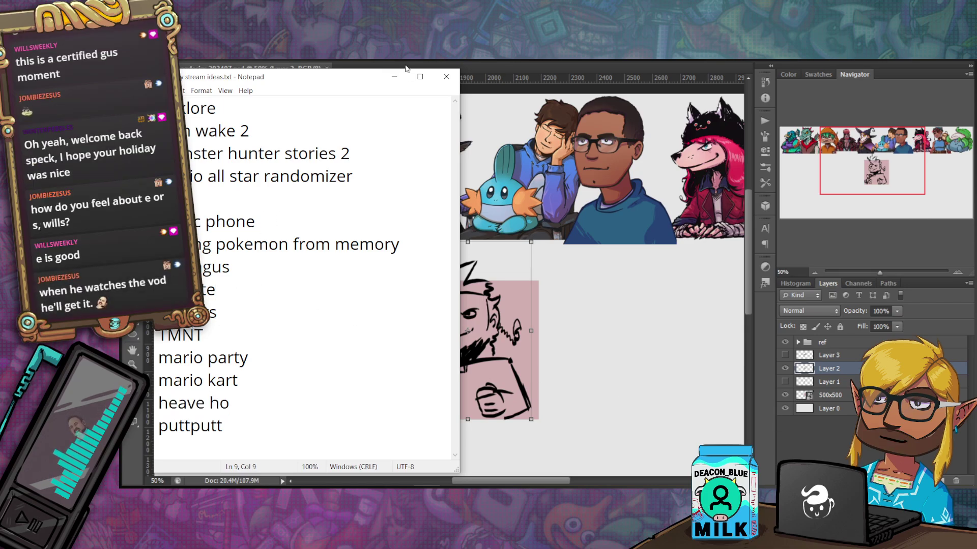
left_click(394, 77)
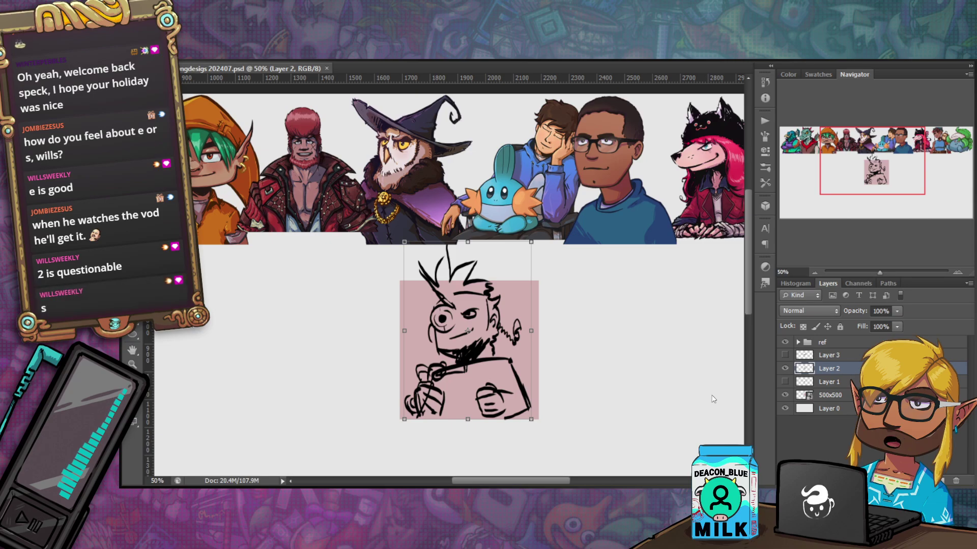
- Show Layers 3 and 1 and spread the three character sketches beside the pink square, with Layers 1 and 2 left and Layer 3 right
left_click_drag(486, 395, 329, 403)
left_click(784, 355)
left_click(829, 355)
left_click_drag(488, 390, 648, 391)
left_click(785, 381)
left_click(829, 382)
left_click_drag(486, 353, 206, 354)
left_click_drag(316, 381, 378, 368)
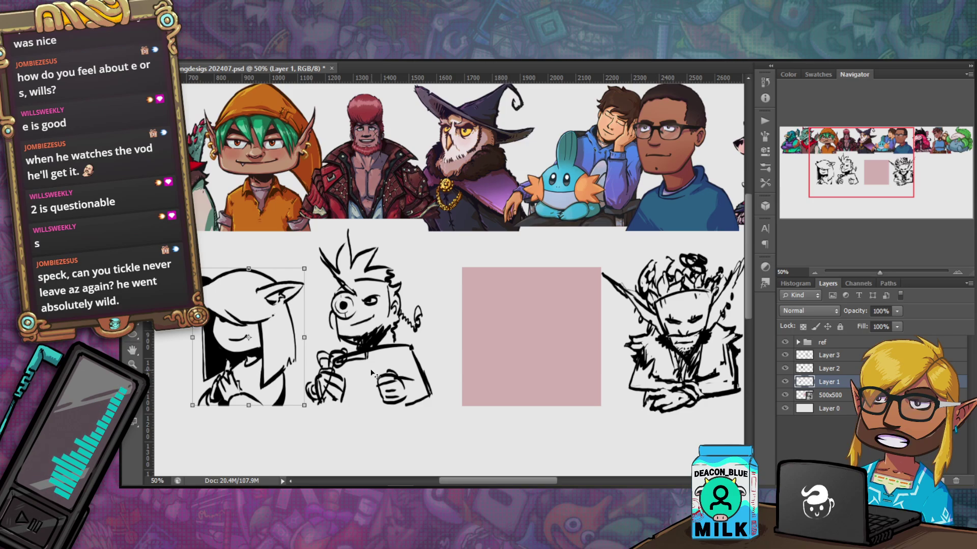
- Add a new layer above Layer 1, try a thick circular brush stroke in the pink square and undo it
left_click(946, 480)
key("b")
mouse_move(521, 319)
left_mouse_down()
mouse_move(549, 376)
mouse_move(539, 279)
mouse_move(563, 346)
left_mouse_up()
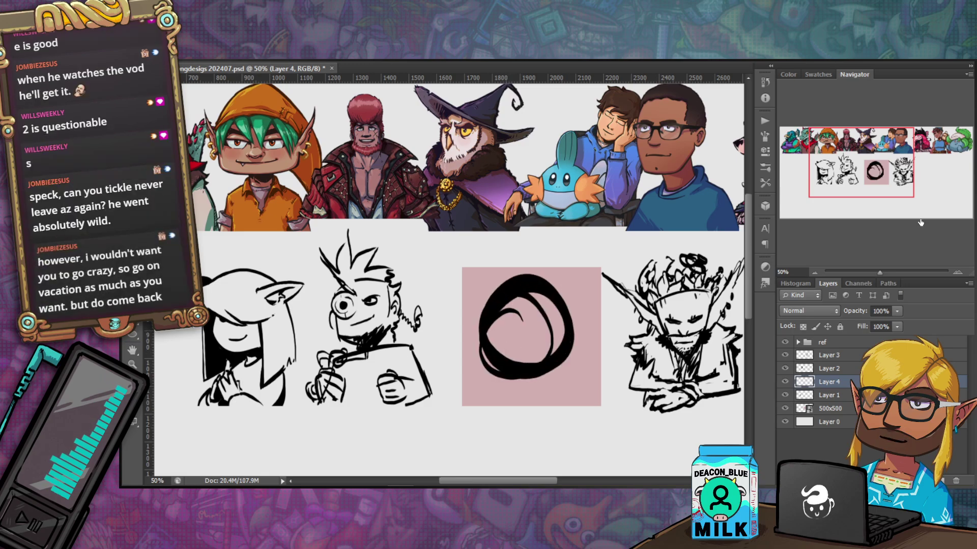
key("ctrl+z")
left_click(957, 274)
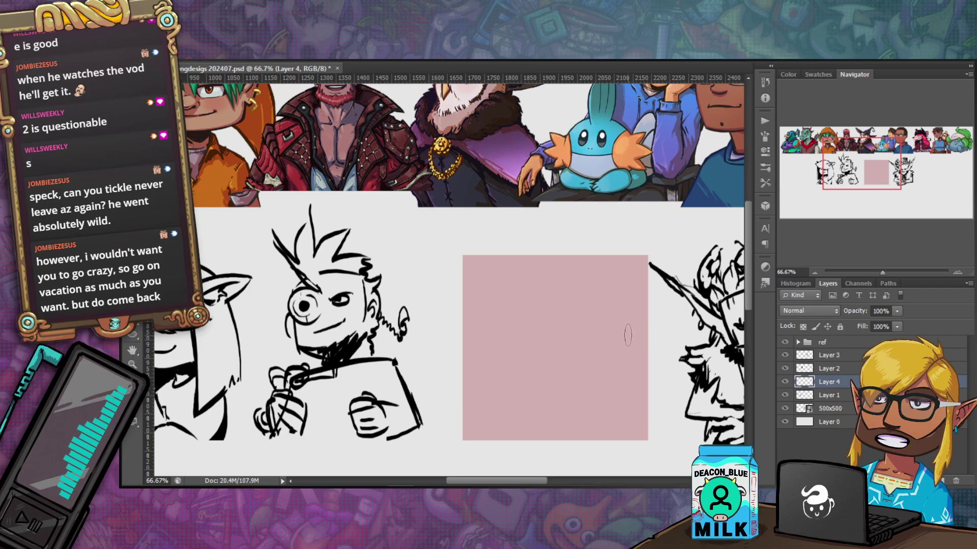
left_click_drag(625, 365, 574, 339)
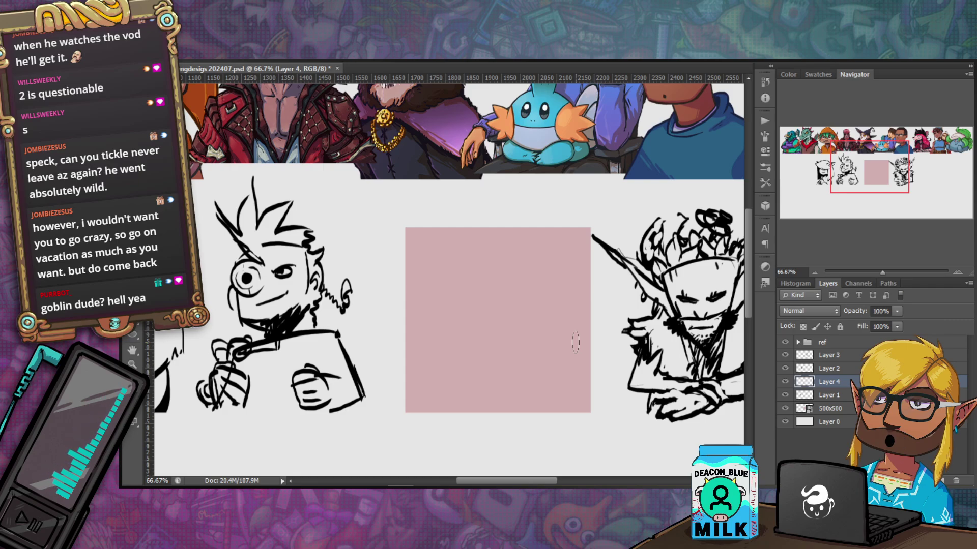
mouse_move(867, 182)
left_mouse_down()
mouse_move(882, 188)
mouse_move(829, 176)
mouse_move(866, 177)
left_mouse_up()
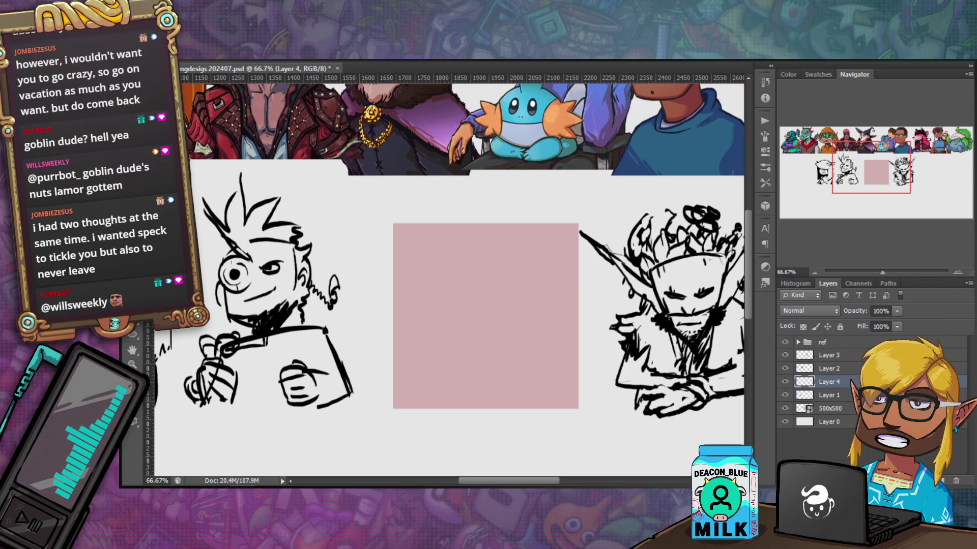
- Switch to the image viewer and examine the first concept sheet with pose sketches A to H, looking closely at pose G
key("alt+Tab")
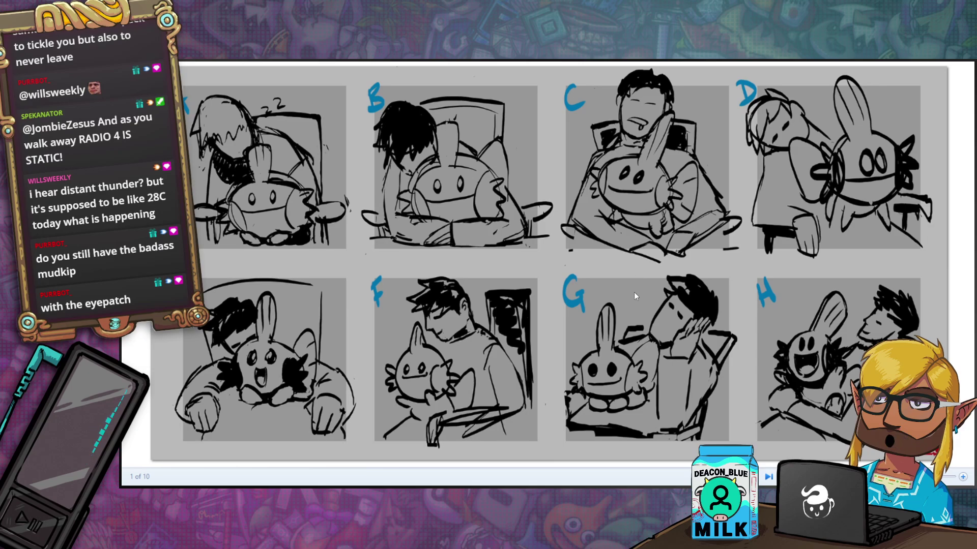
scroll(725, 304, "down", 1)
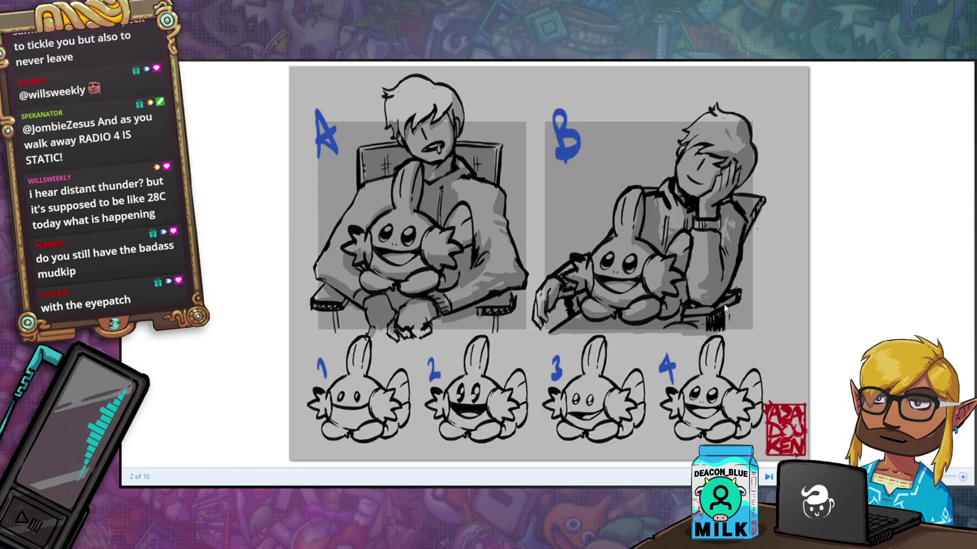
scroll(724, 304, "up", 1)
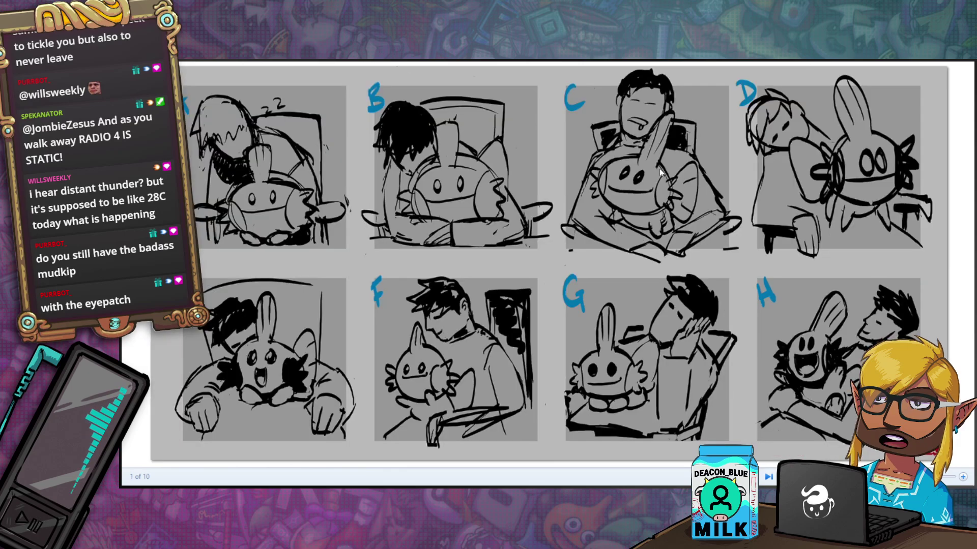
scroll(566, 345, "up", 2)
scroll(565, 345, "down", 5)
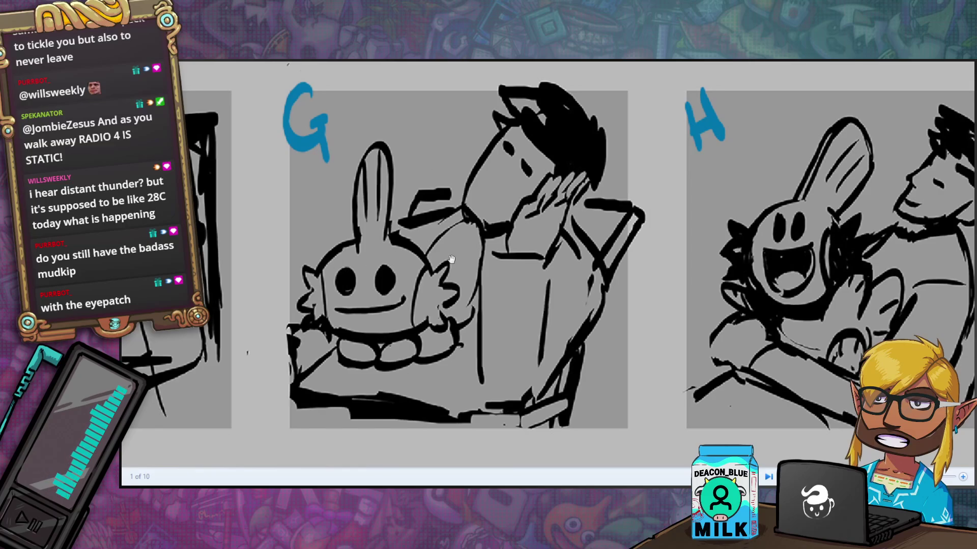
scroll(442, 319, "up", 2)
scroll(388, 349, "down", 1)
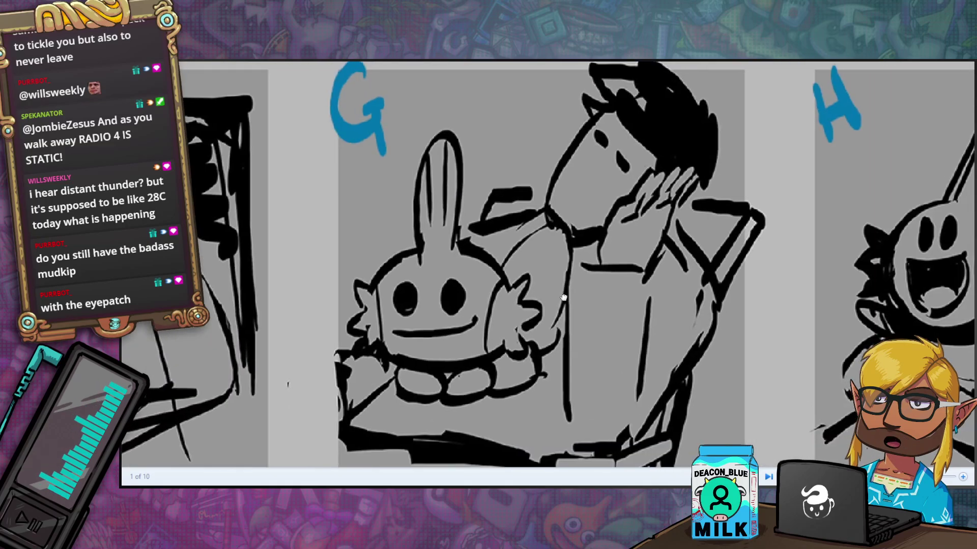
scroll(387, 350, "up", 1)
scroll(407, 363, "down", 1)
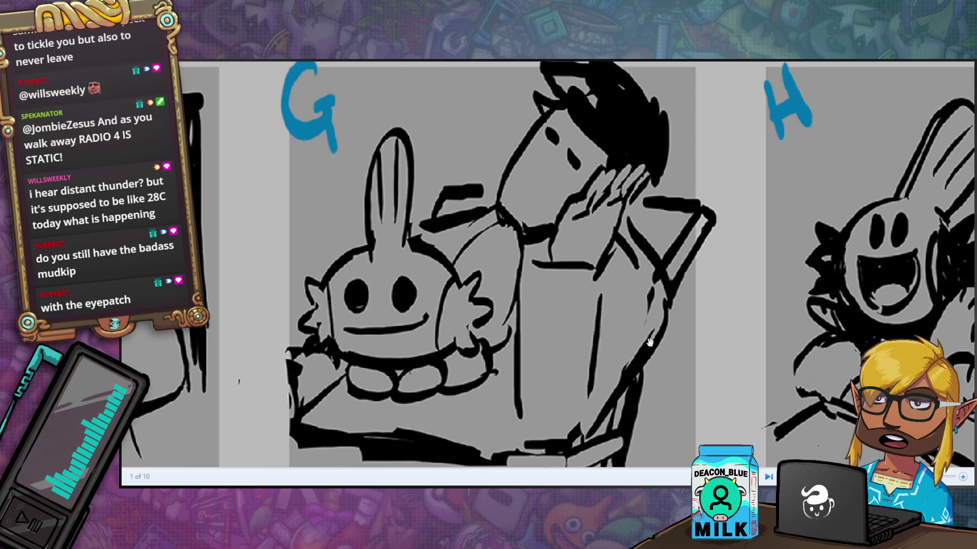
- Go to the second concept sheet and examine refined poses A and B and the four numbered Mudkip expressions
key("Right")
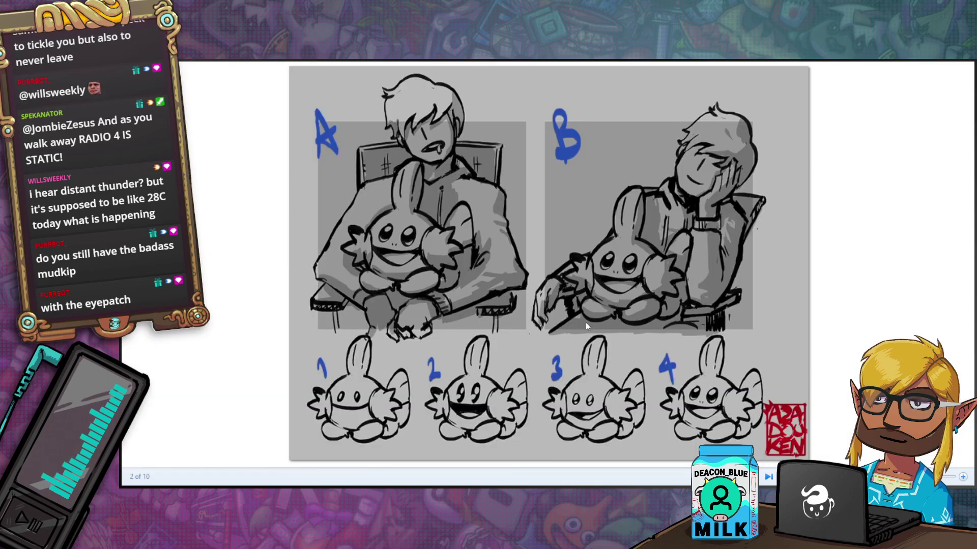
scroll(421, 197, "up", 3)
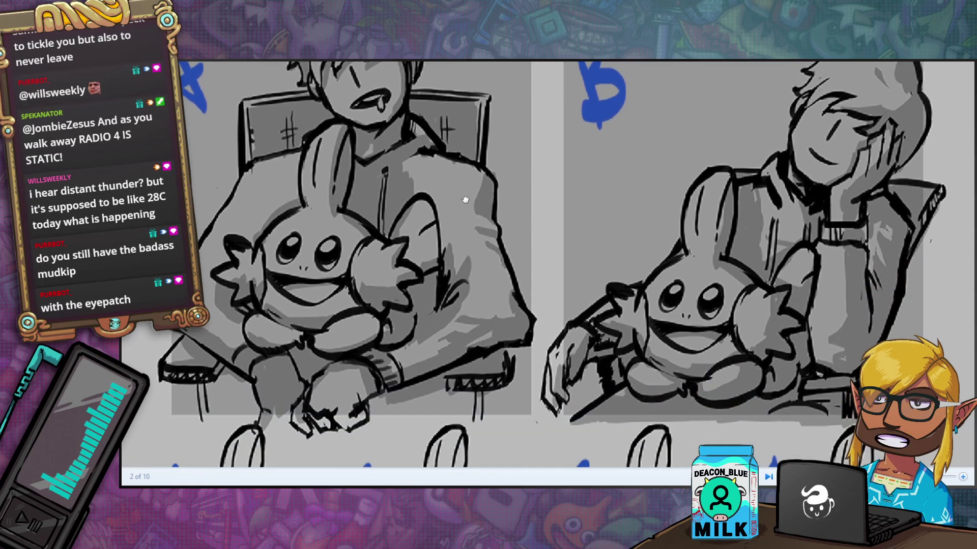
left_click_drag(312, 173, 275, 216)
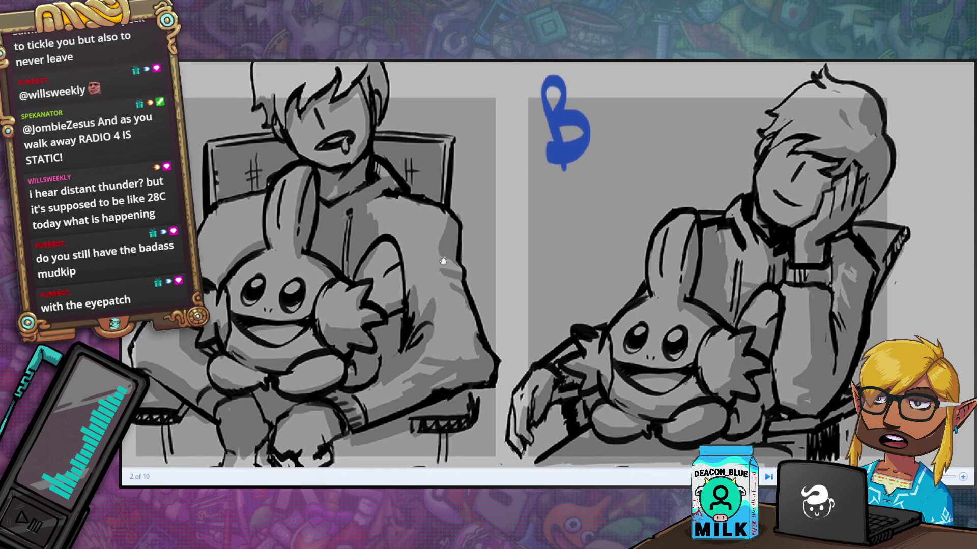
scroll(442, 229, "down", 1)
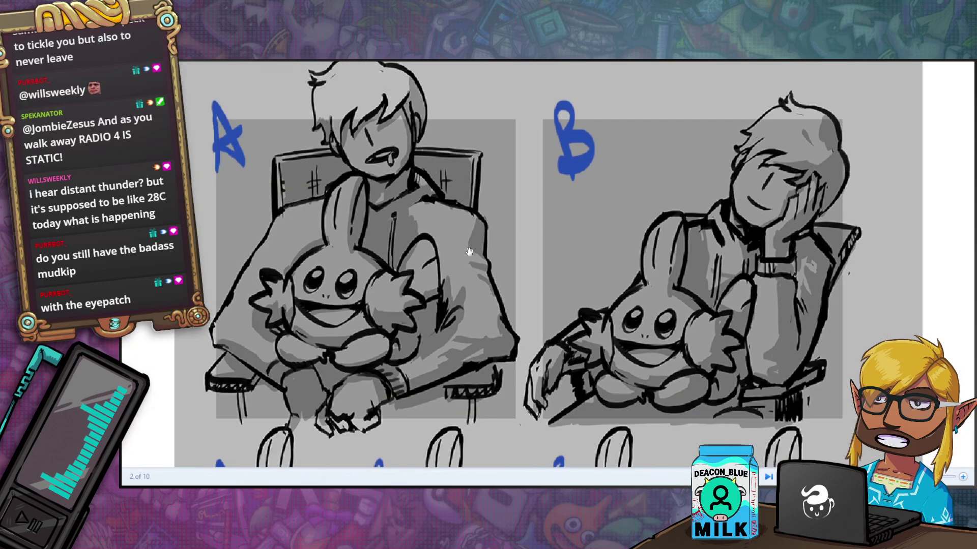
scroll(523, 356, "down", 2)
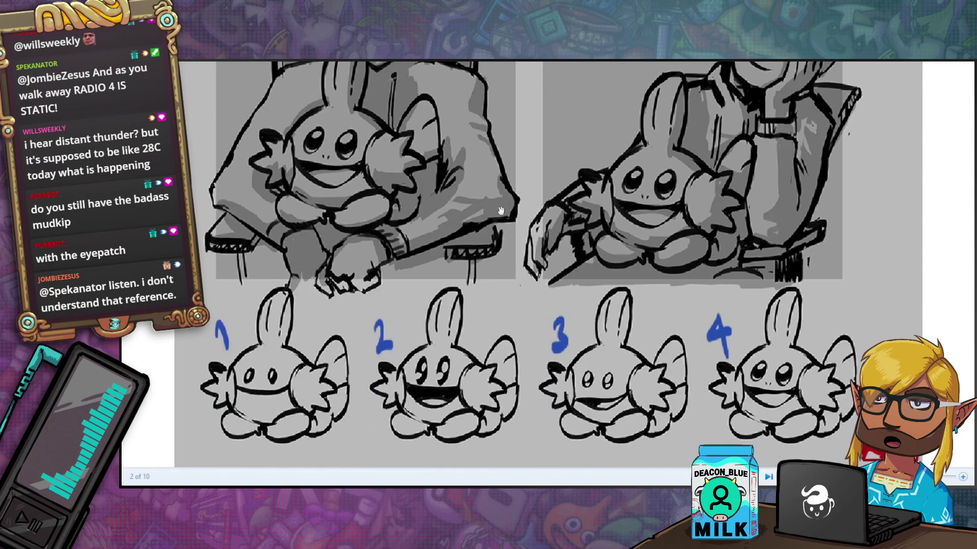
scroll(322, 357, "up", 1)
scroll(321, 358, "down", 1)
scroll(497, 319, "right", 3)
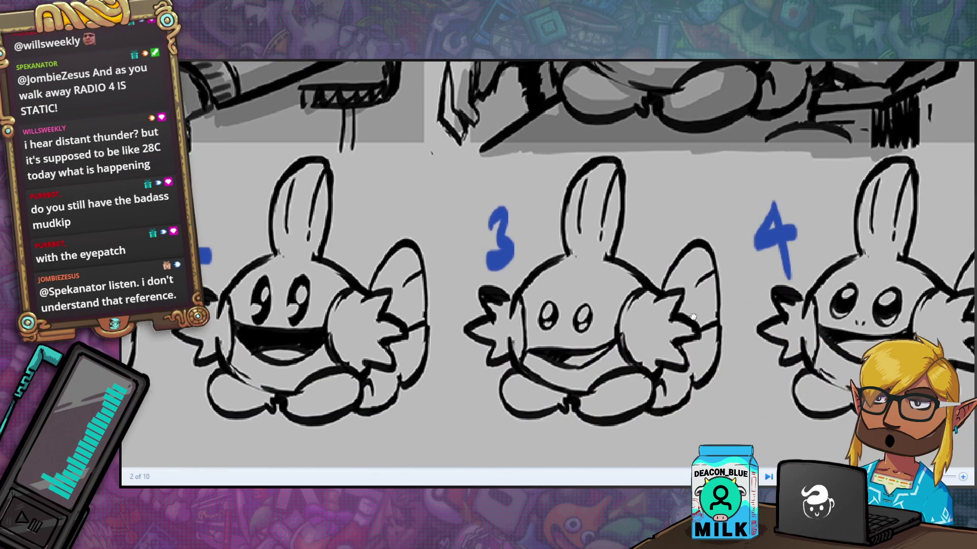
scroll(661, 300, "left", 5)
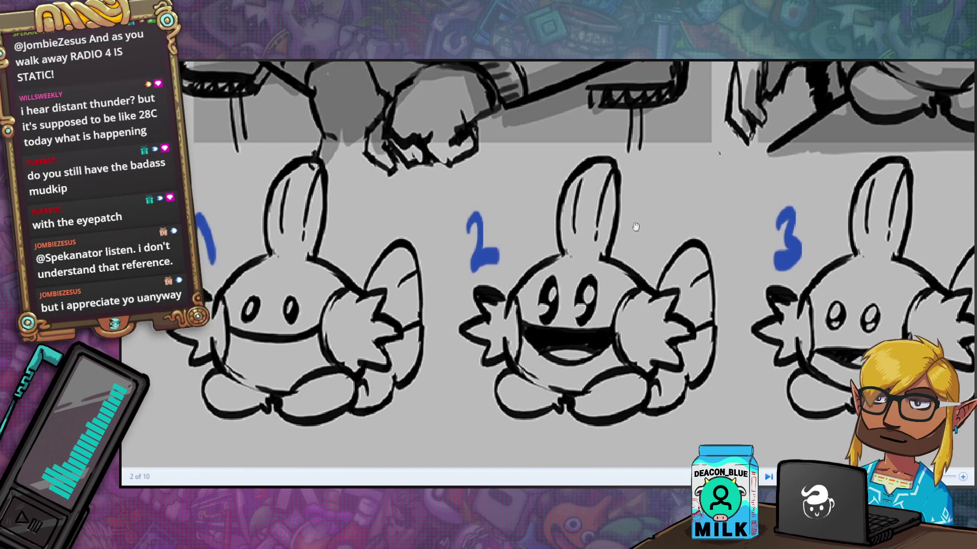
scroll(629, 210, "down", 2)
key("Right")
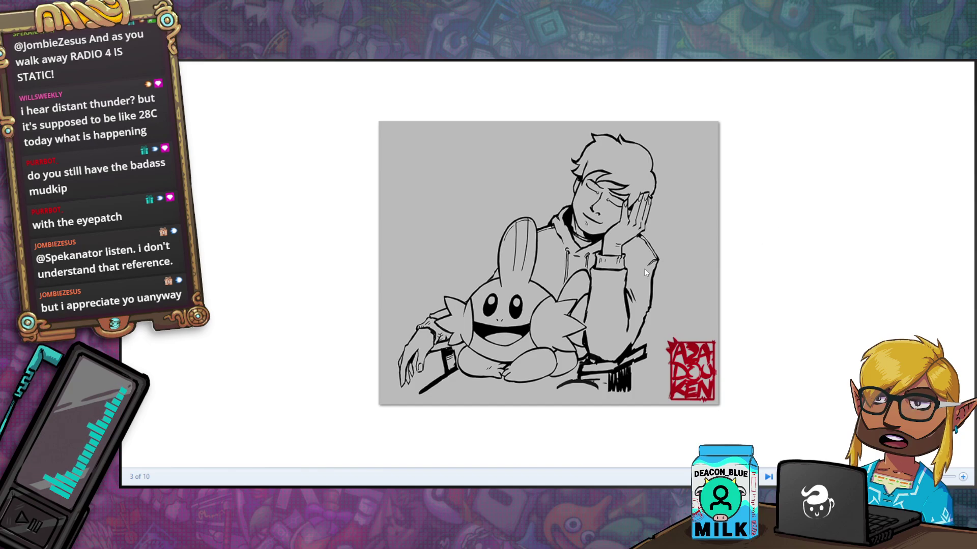
- Return to the second concept sheet and inspect the face and hand of the pose B sketch up close
key("Left")
scroll(651, 198, "up", 3)
scroll(802, 190, "down", 1)
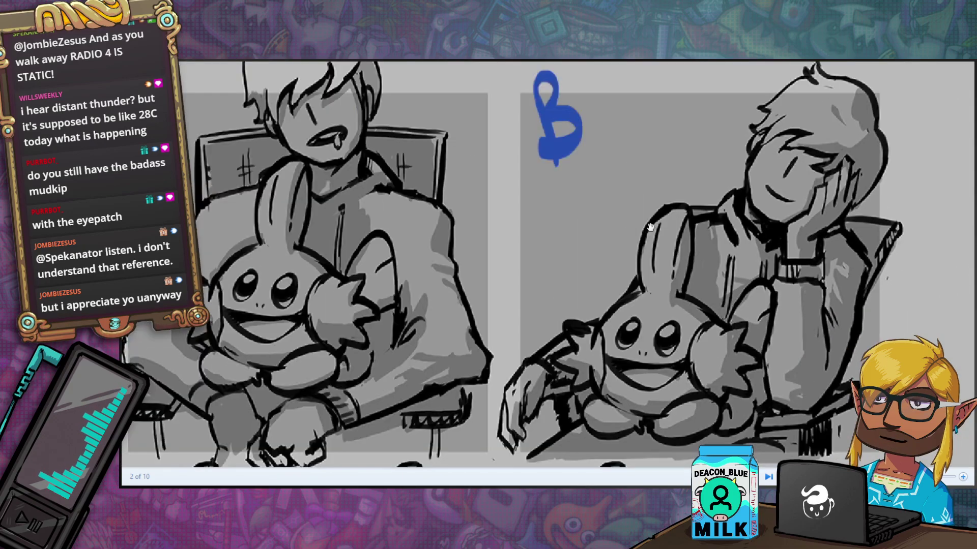
scroll(803, 189, "up", 3)
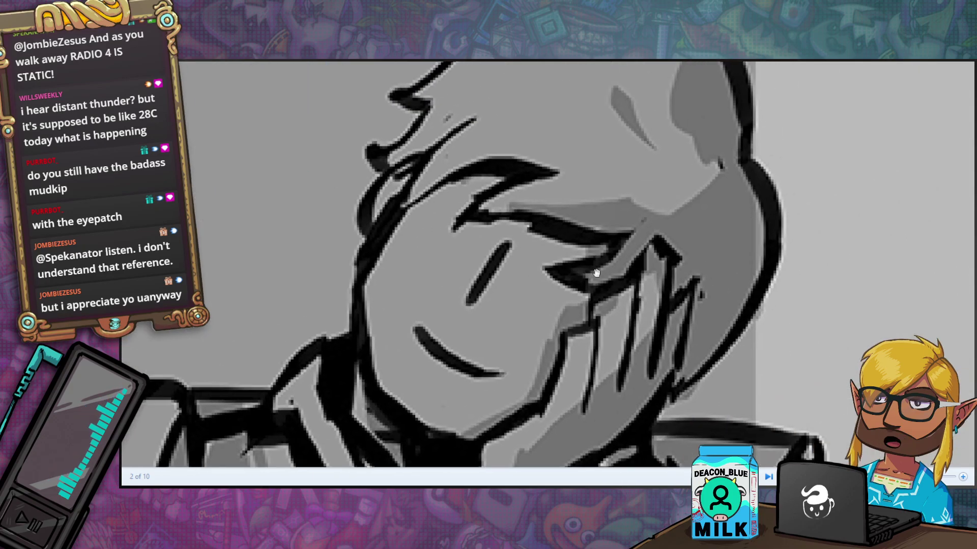
scroll(456, 248, "down", 2)
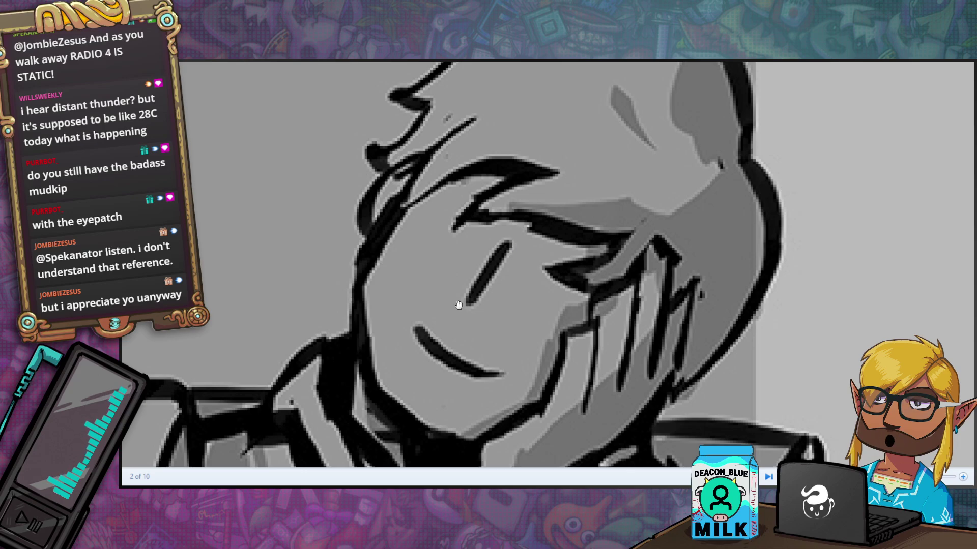
scroll(588, 371, "down", 2)
scroll(589, 370, "down", 1)
scroll(707, 385, "up", 4)
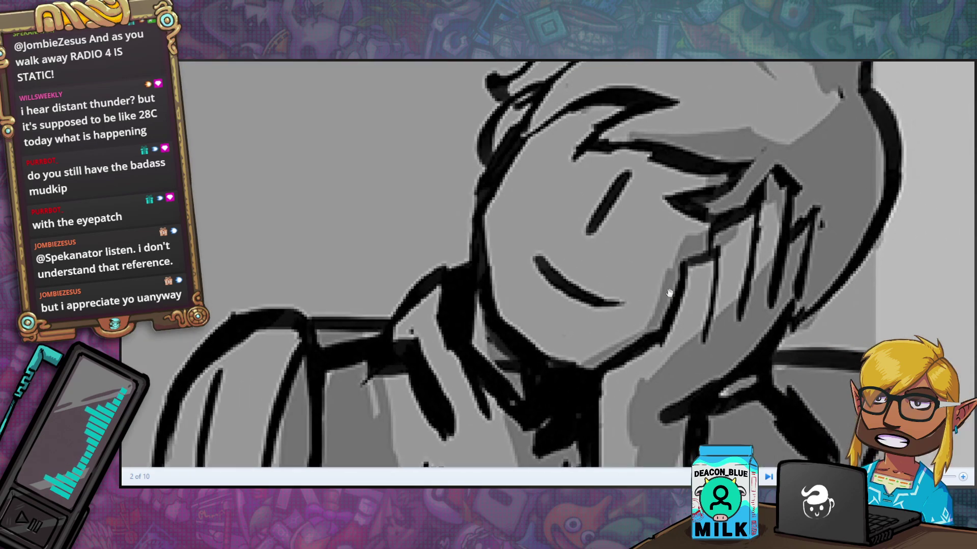
left_click_drag(707, 385, 688, 291)
scroll(688, 291, "down", 5)
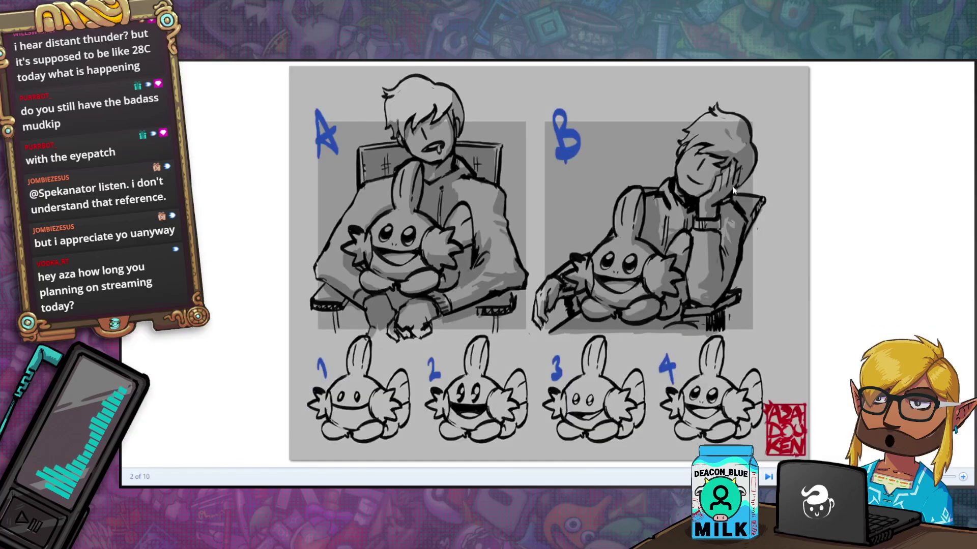
- Go through the following concept images from the pose B line art to the coloured version
key("Right")
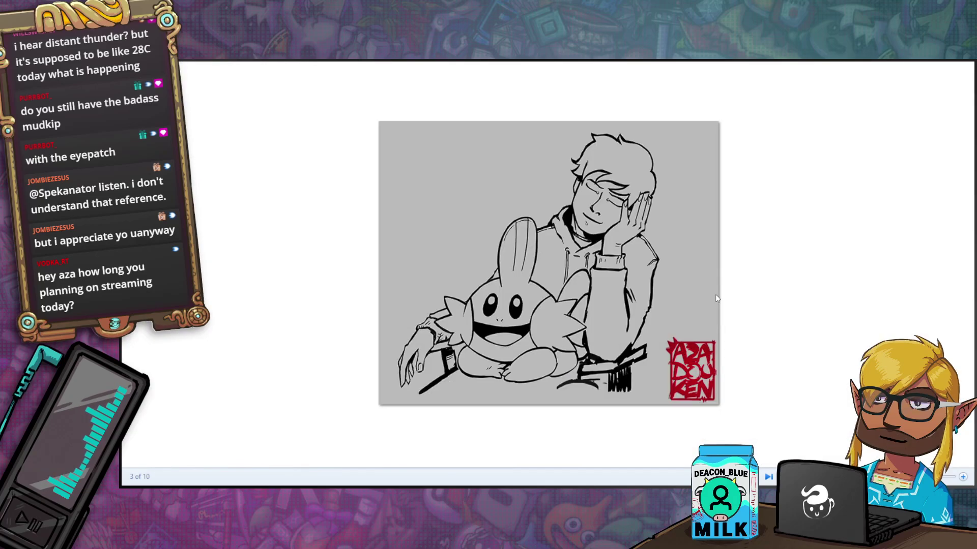
key("Right")
key("Right")
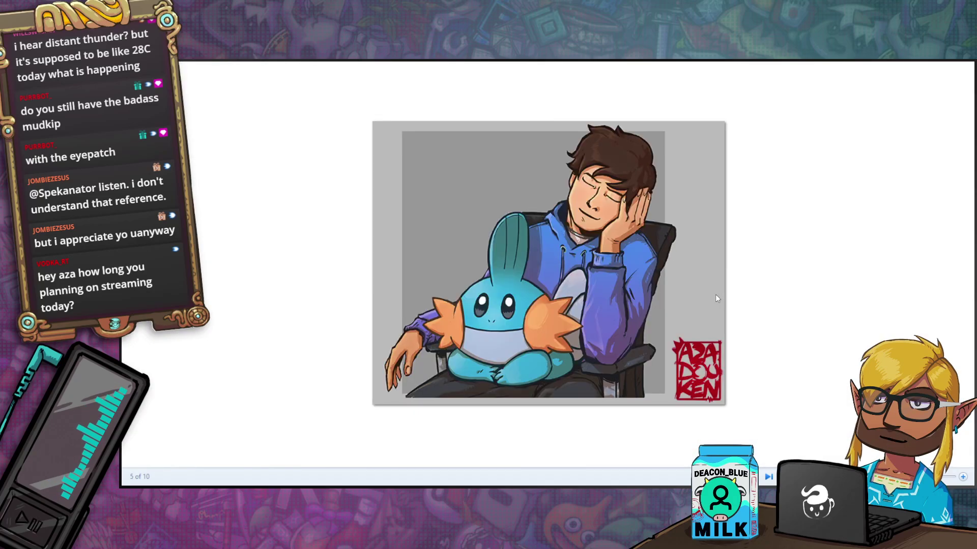
- Go back to the fourth file, page through its frames as far as page 24 and return to Photoshop
key("Left")
left_click(556, 459)
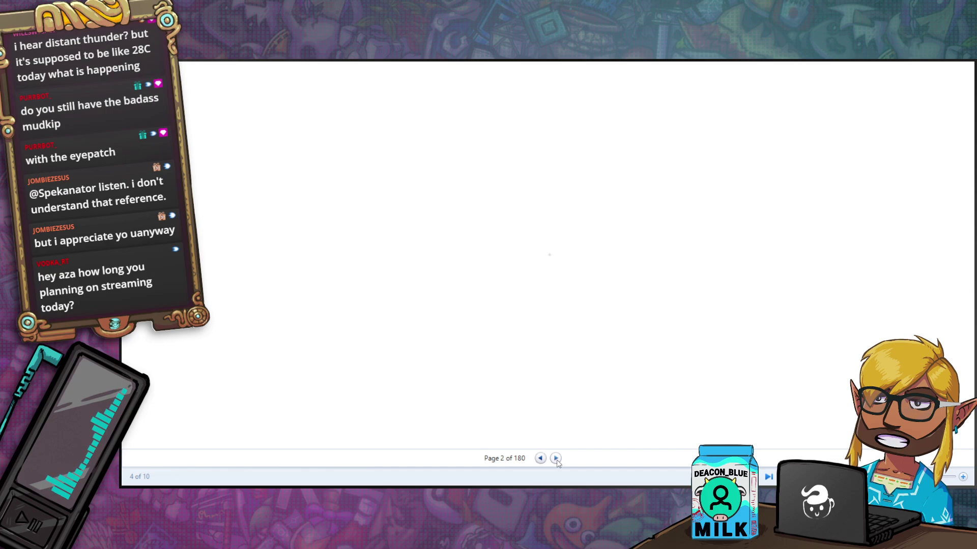
left_click(556, 458)
left_click(556, 459)
left_click(556, 459)
left_click(556, 458)
left_click(556, 458)
left_click(556, 458)
left_click(556, 459)
left_click(555, 458)
left_click(556, 458)
left_click(556, 458)
left_click(556, 458)
left_click(556, 458)
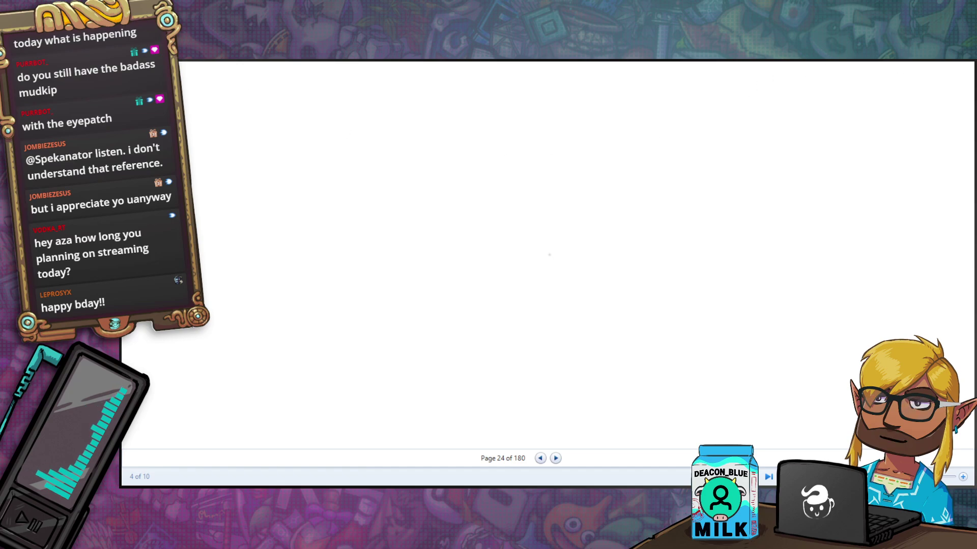
key("alt+Tab")
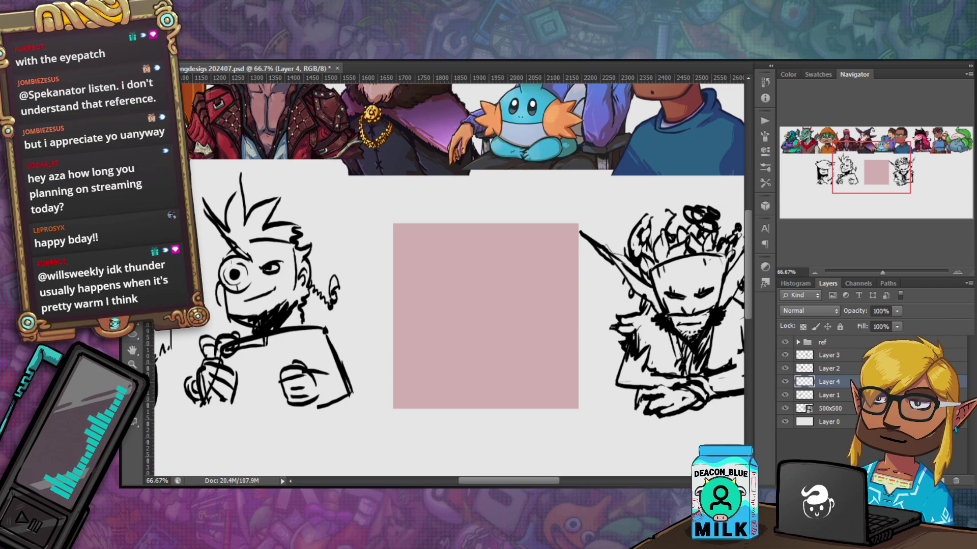
- View the Mudkip line art and the coloured avatar concept in the dark image viewer, then return to Photoshop
key("alt+Tab")
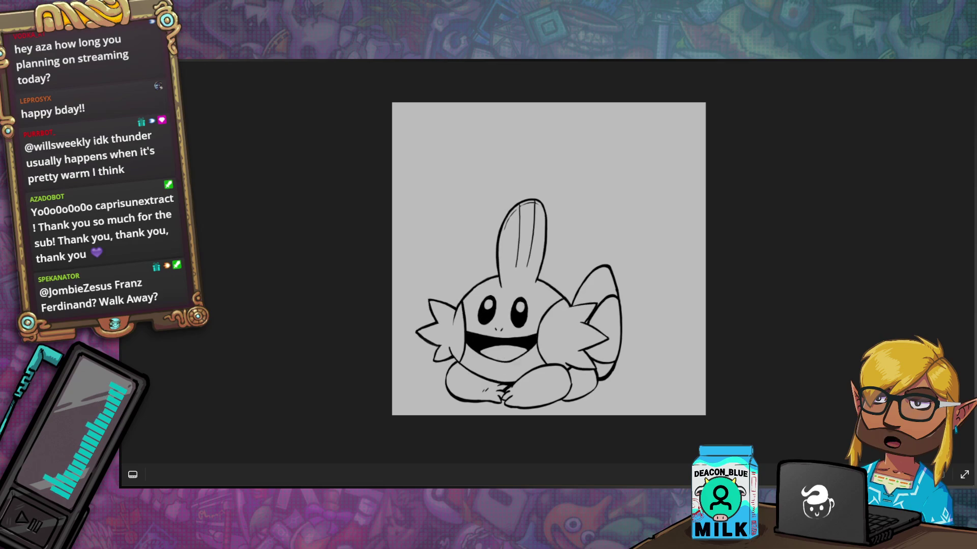
key("Right")
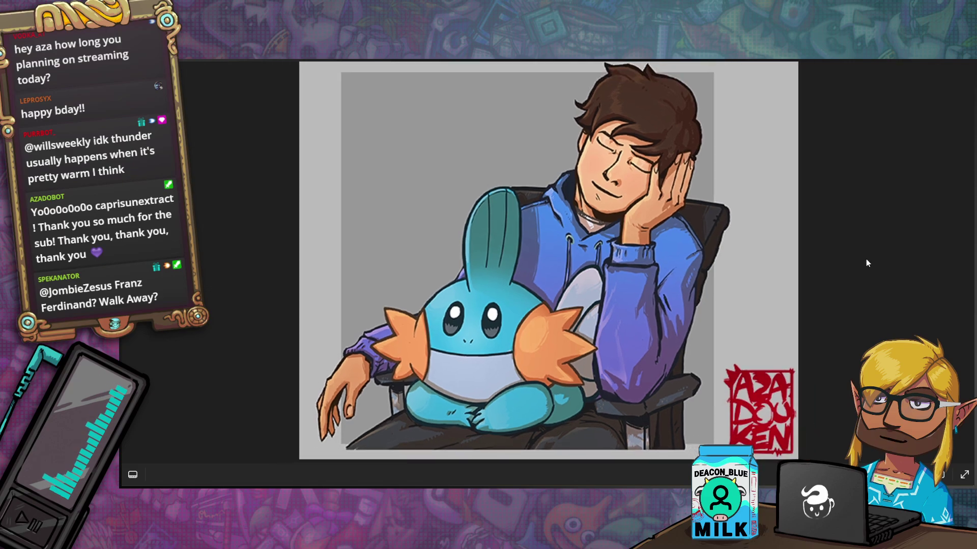
left_click(866, 259)
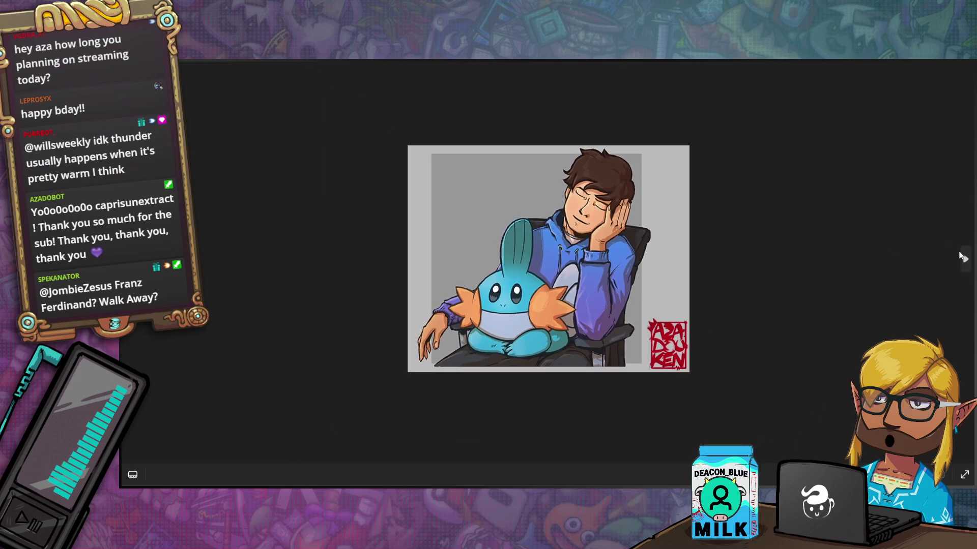
left_click(962, 257)
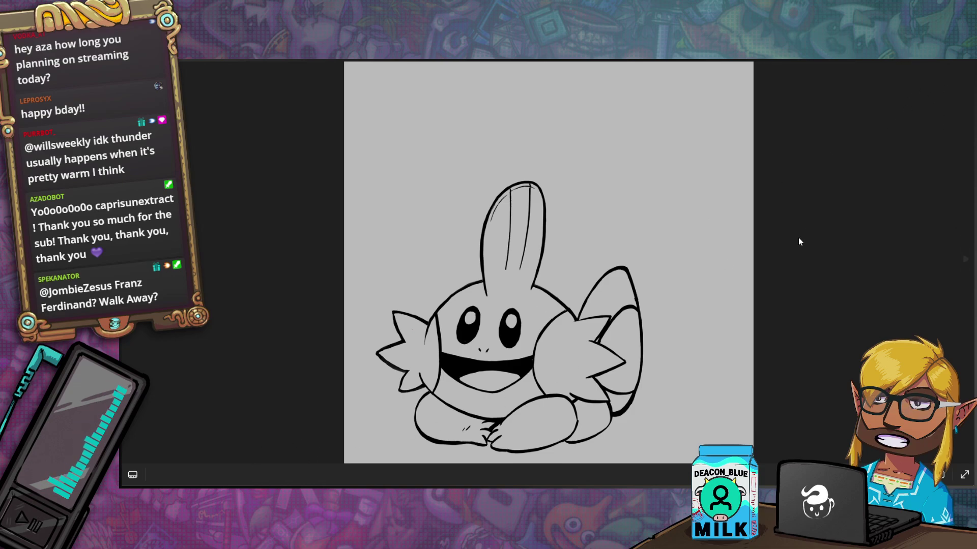
key("alt+Tab")
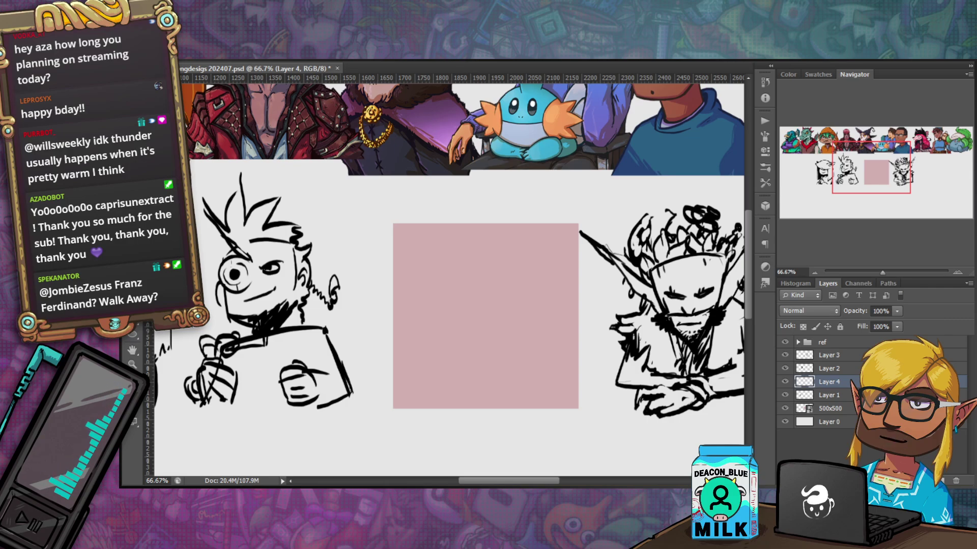
- Switch back to the image viewer, go through the finished avatar's Mudkip expression variants and inspect the closed-mouth face up close
key("alt+Tab")
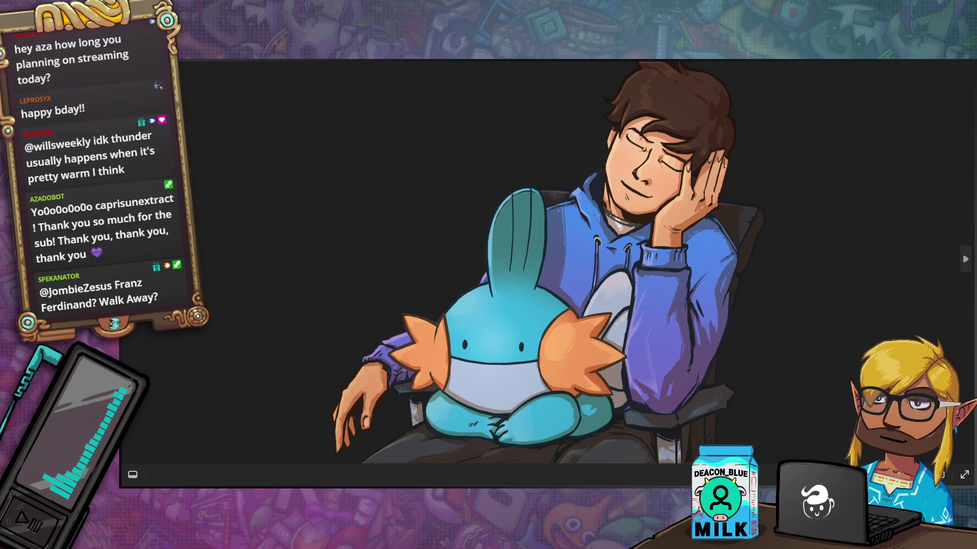
left_click(961, 264)
left_click(962, 264)
left_click(962, 265)
left_click(962, 264)
left_click(962, 264)
left_click(962, 268)
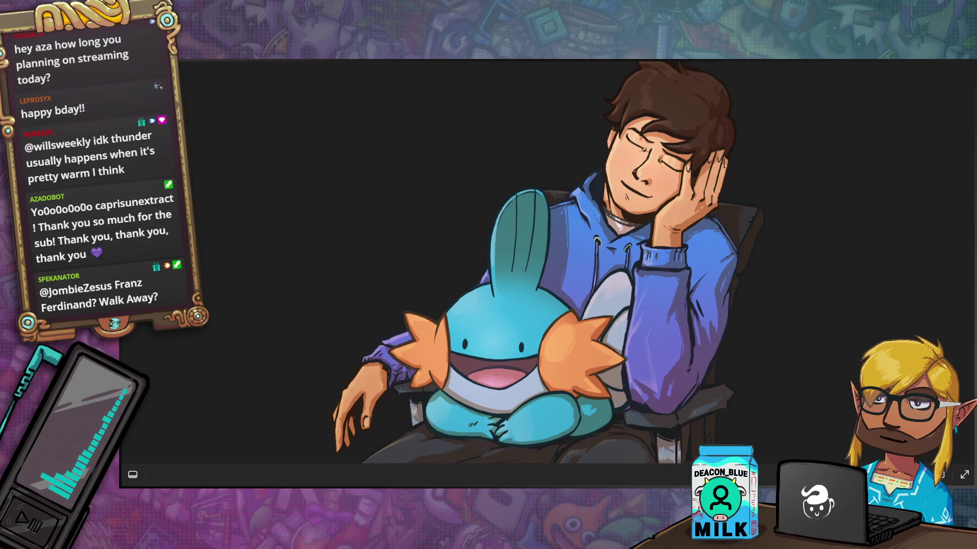
key("Right")
key("Right")
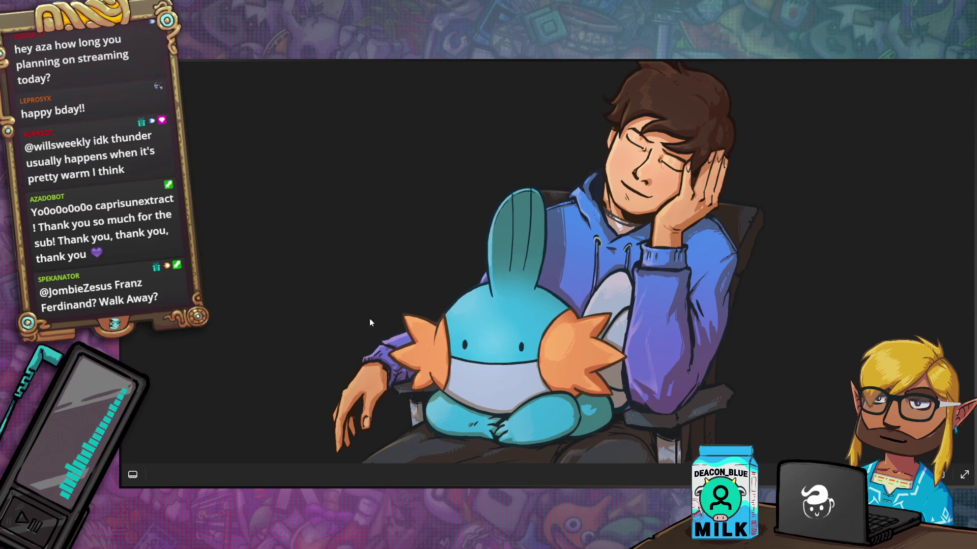
scroll(503, 379, "up", 3)
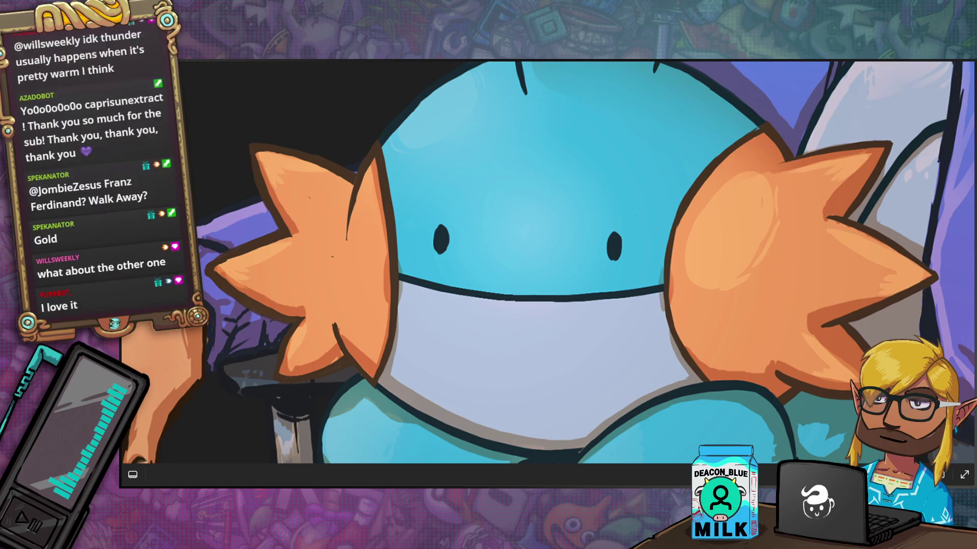
- Return to Photoshop, look through the Mudkip PNGTuber file's expression and part layers, and collapse the main Ghost group
key("alt+Tab")
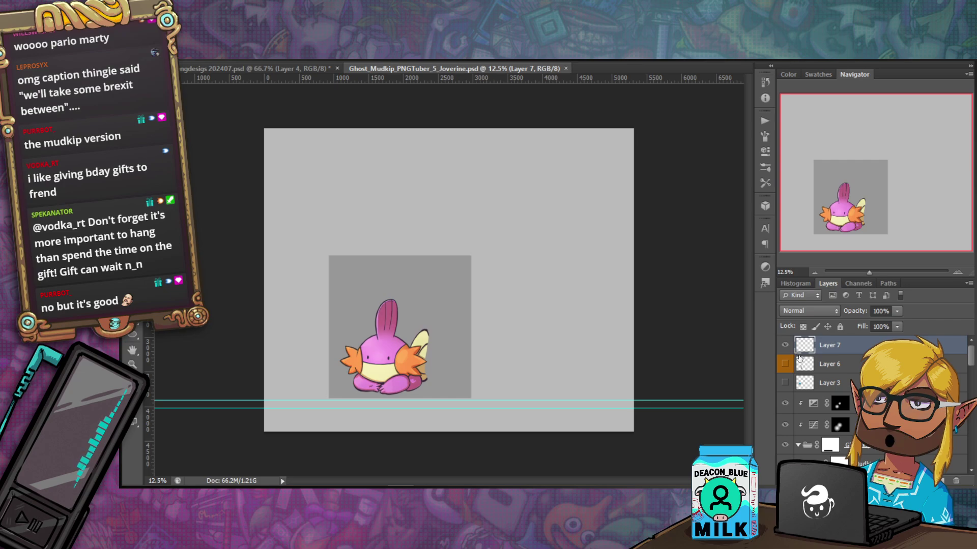
scroll(799, 358, "down", 2)
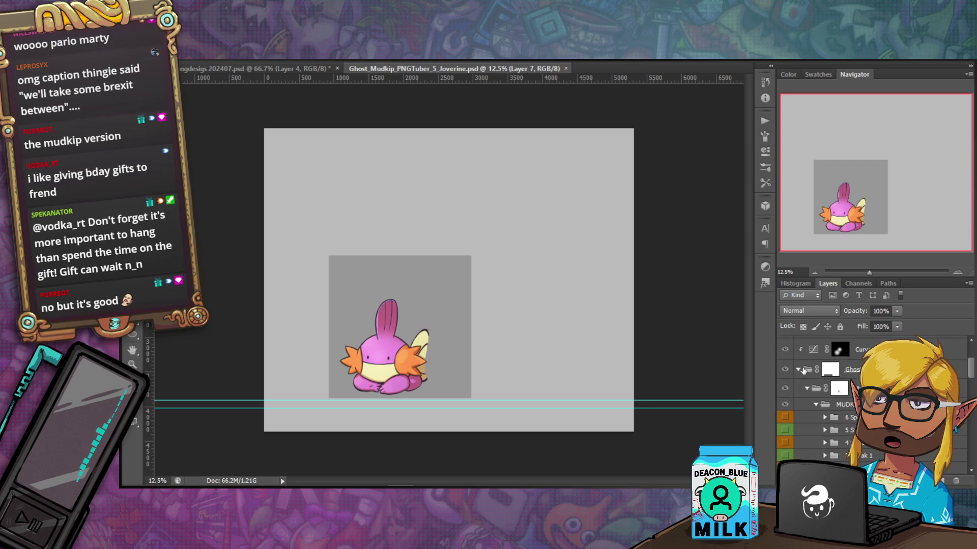
scroll(800, 386, "down", 4)
scroll(800, 389, "down", 2)
scroll(800, 389, "down", 4)
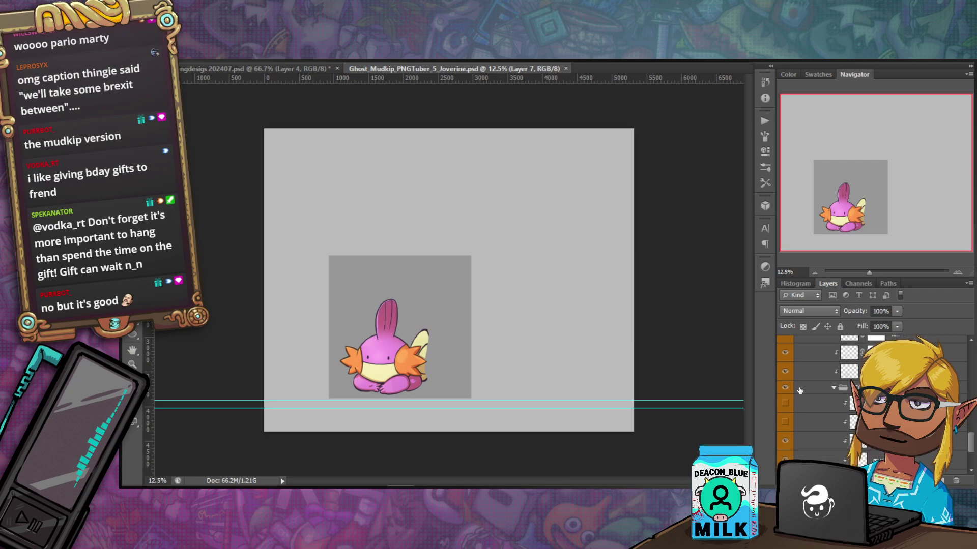
scroll(800, 390, "up", 5)
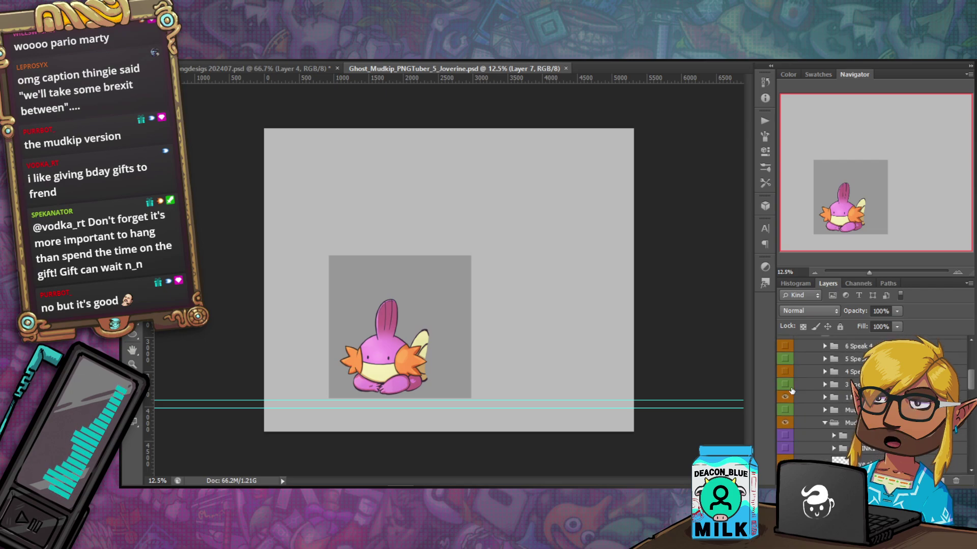
scroll(796, 397, "down", 4)
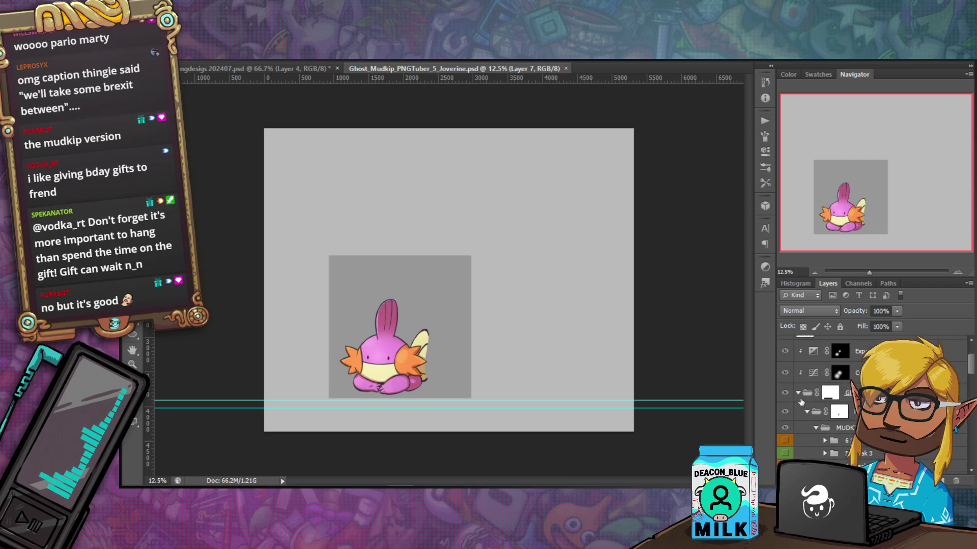
scroll(799, 396, "down", 3)
scroll(799, 396, "up", 1)
- Preview Layer 6 and Layer 3 over the pink Mudkip one at a time, enlarging the canvas to 33.33%, and hide both again
left_click(785, 364)
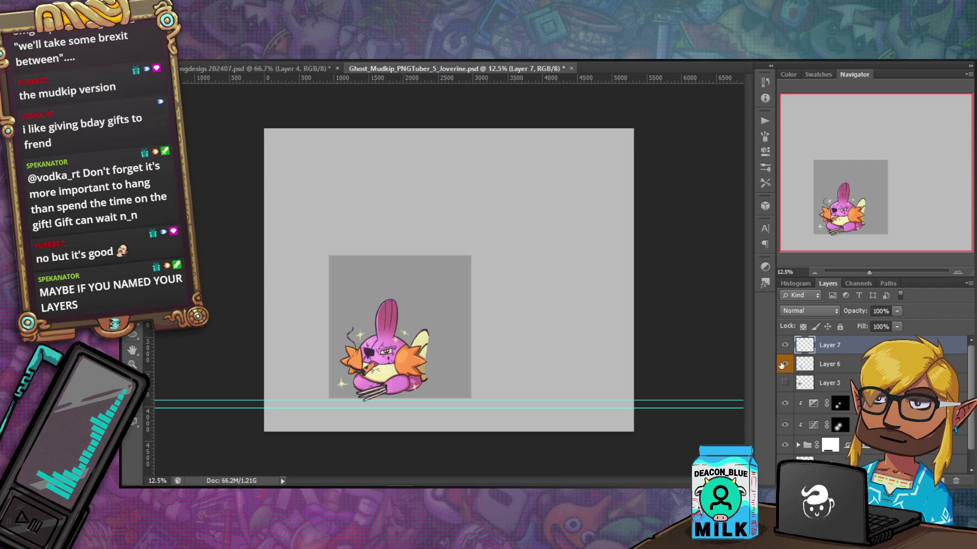
left_click(784, 364)
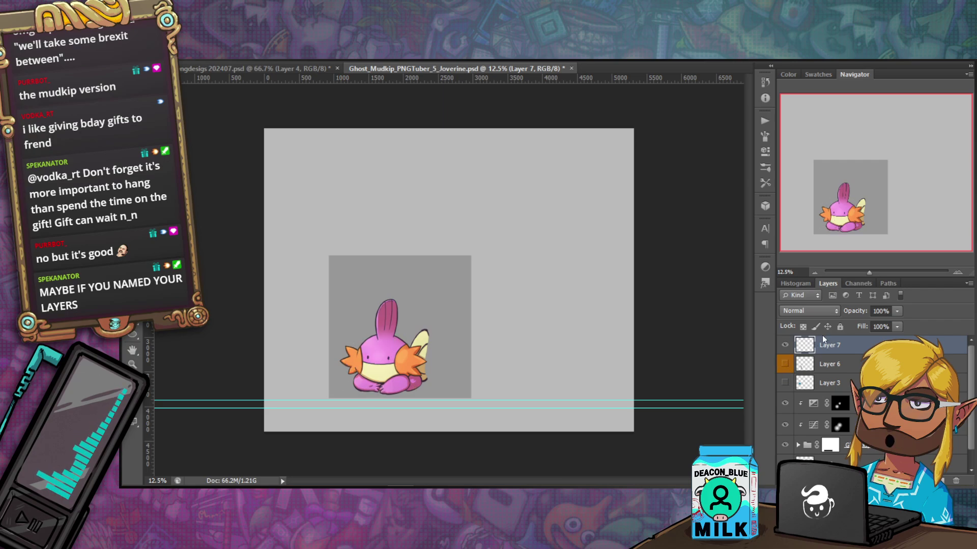
left_click(957, 272)
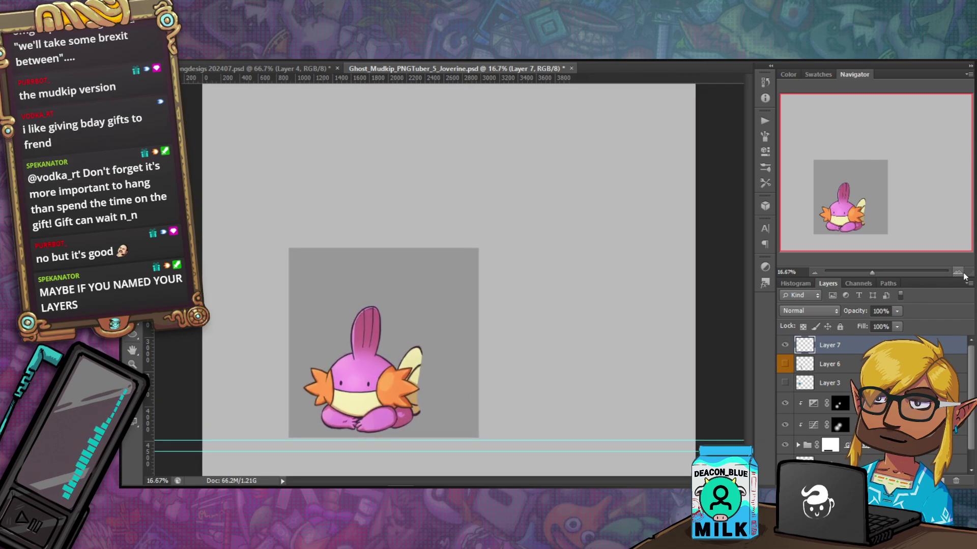
left_click(957, 272)
left_click(957, 272)
left_click_drag(893, 187, 864, 215)
left_click(784, 382)
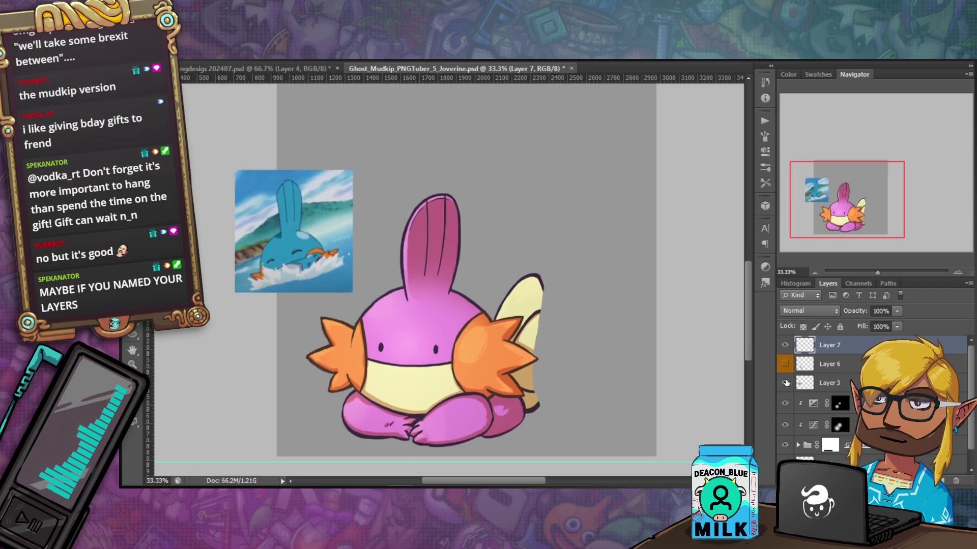
left_click(785, 382)
- Compare the Mudkip with and without the scarred-face drawing on Layer 6 at 50% zoom, leaving that layer hidden
left_click(785, 364)
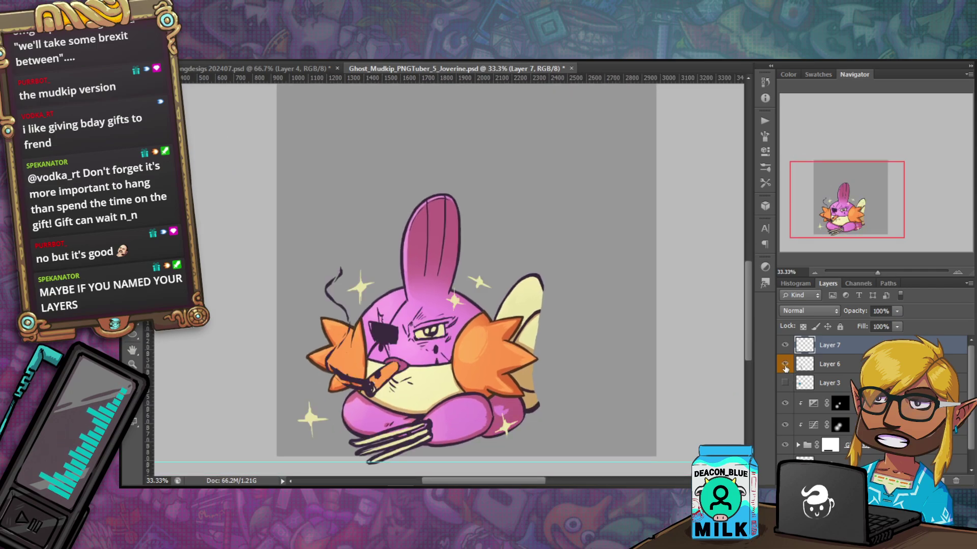
left_click(957, 273)
left_click_drag(860, 215, 861, 225)
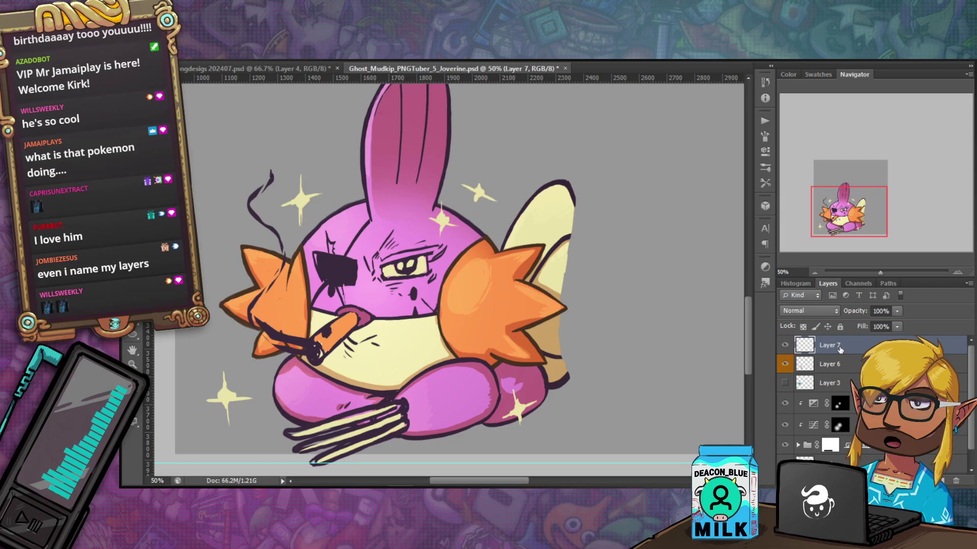
left_click(784, 366)
left_click(785, 366)
left_click(785, 367)
left_click(785, 366)
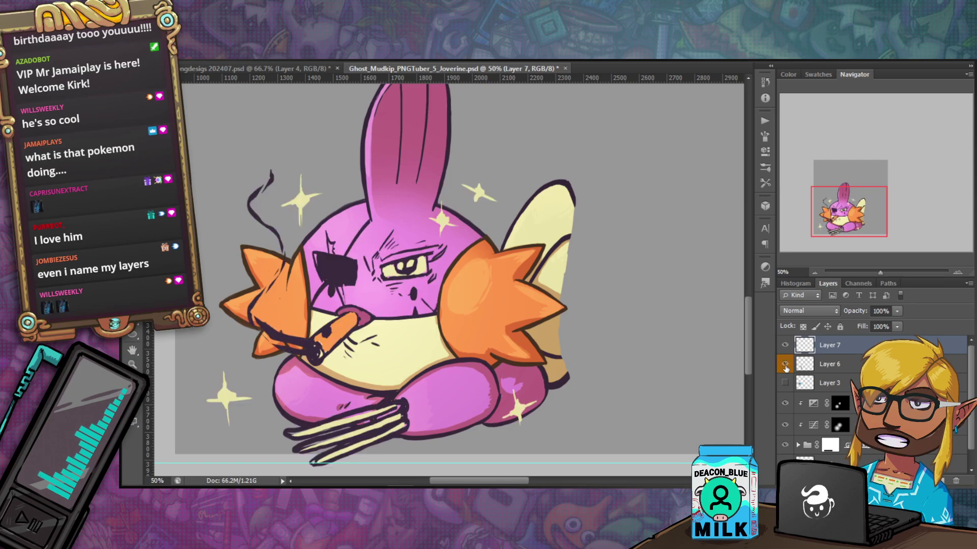
left_click(785, 366)
left_click(785, 366)
left_click(785, 365)
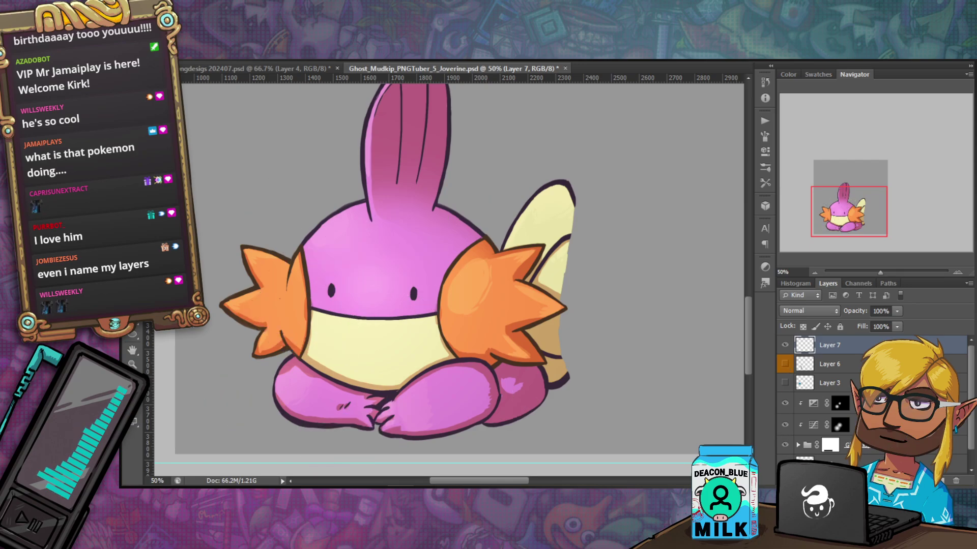
- Turn the visibility of the collapsed Mudkip group off and back on to check what it contains
scroll(827, 433, "down", 1)
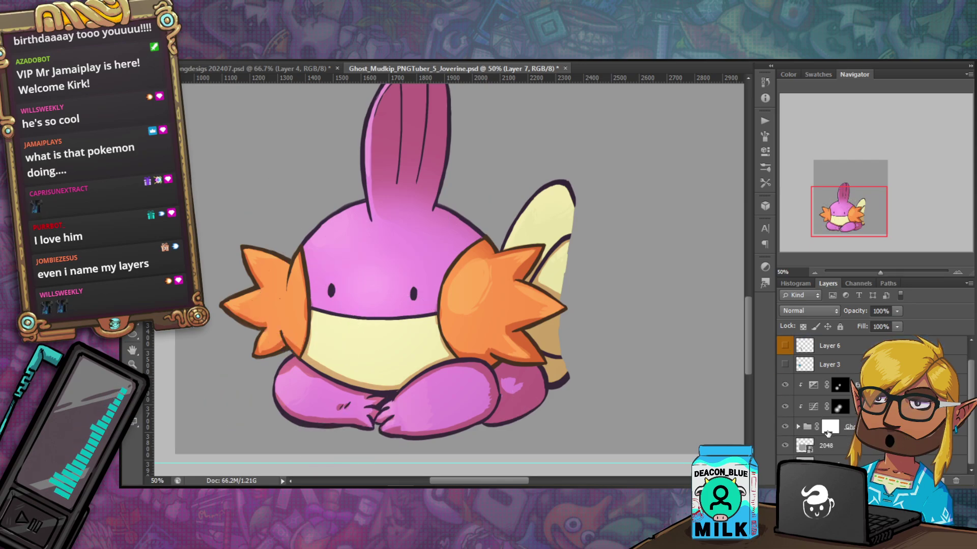
scroll(806, 443, "up", 1)
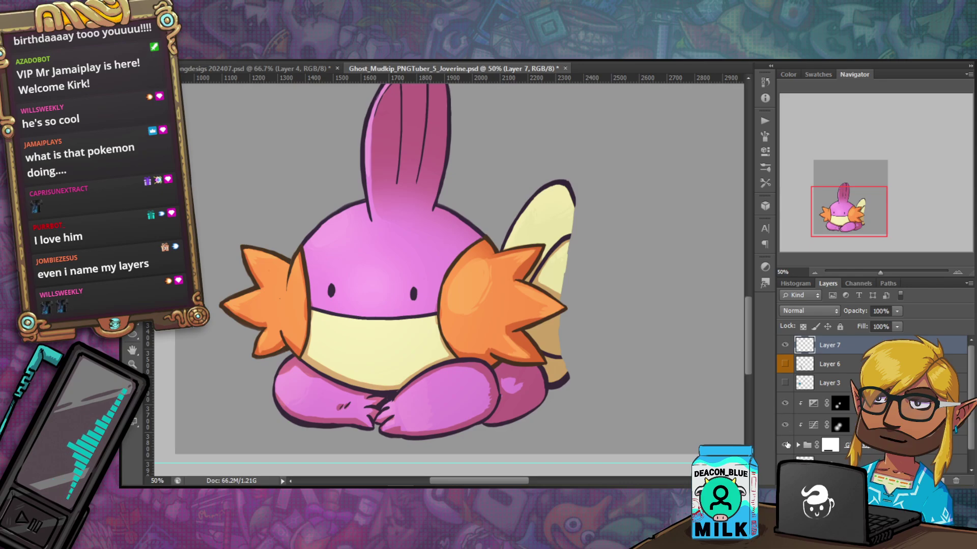
left_click(785, 445)
left_click(785, 446)
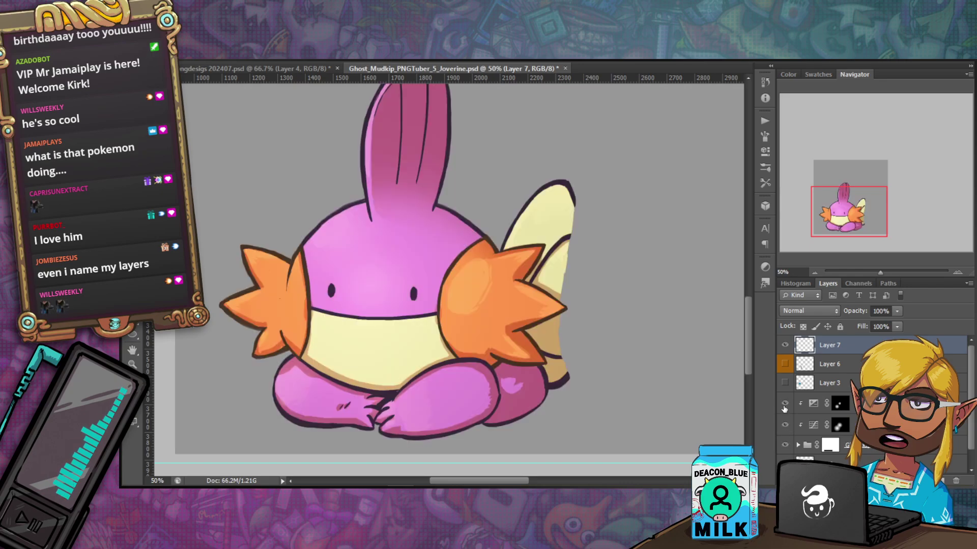
- Show Layer 3 and Layer 6, select Layer 3 and examine its blue Mudkip reference picture at about 165% zoom
left_click_drag(785, 388, 785, 364)
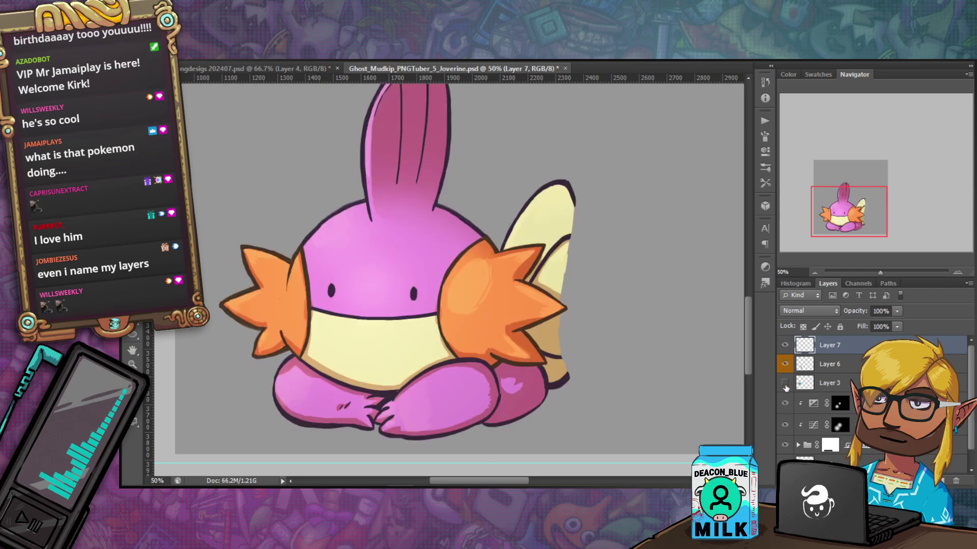
left_click(829, 383)
left_click_drag(841, 205, 809, 186)
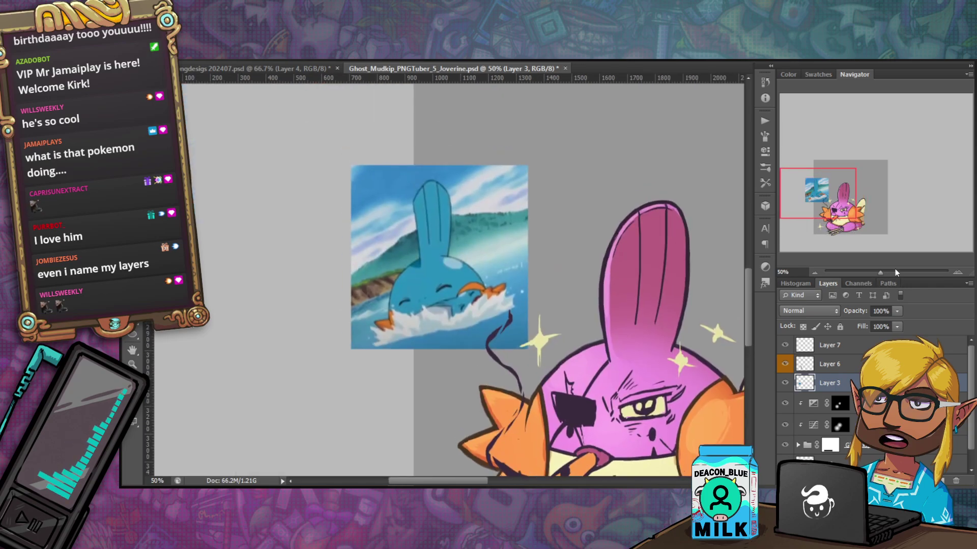
left_click_drag(881, 272, 891, 271)
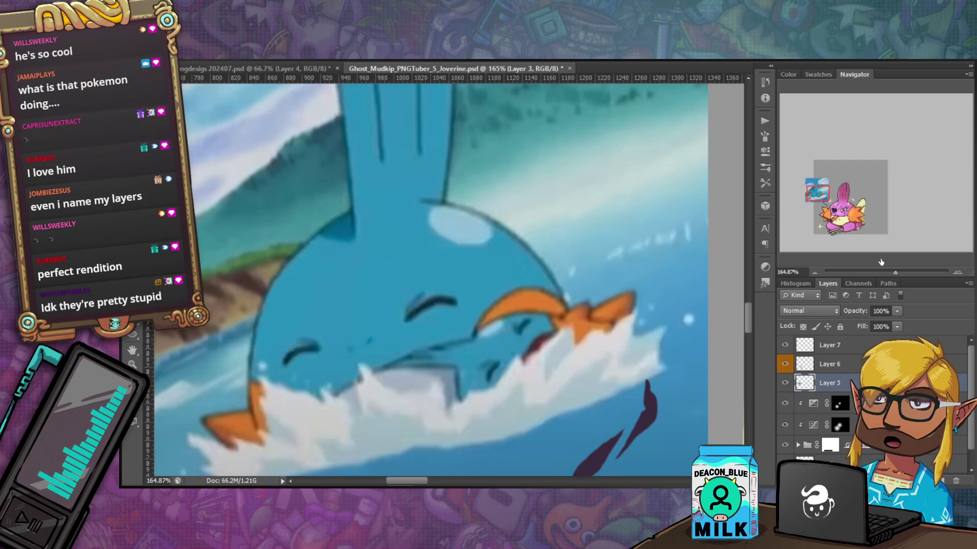
- View the blue reference picture and the scarred pink Mudkip side by side at 50% zoom
left_click(814, 274)
left_click(814, 273)
left_click(815, 273)
left_click(814, 273)
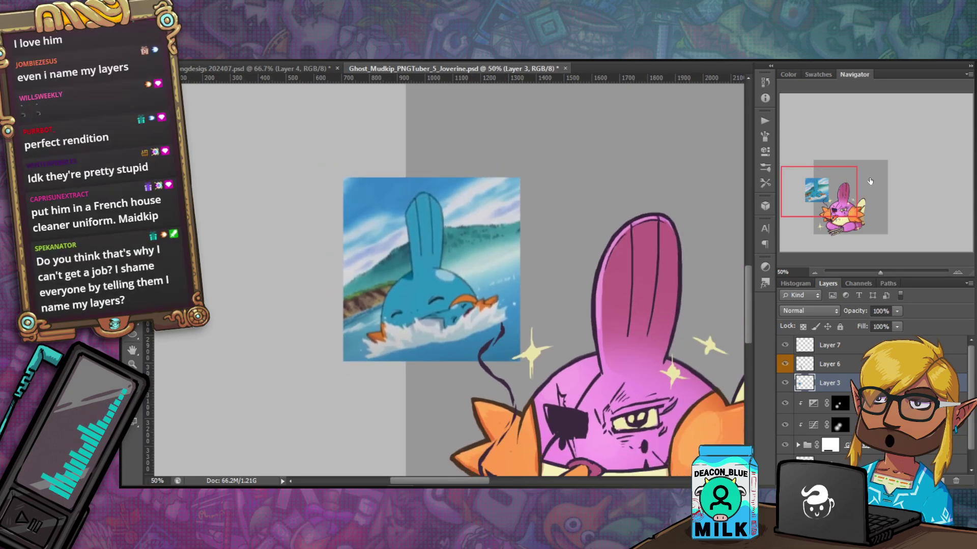
left_click_drag(837, 198, 853, 211)
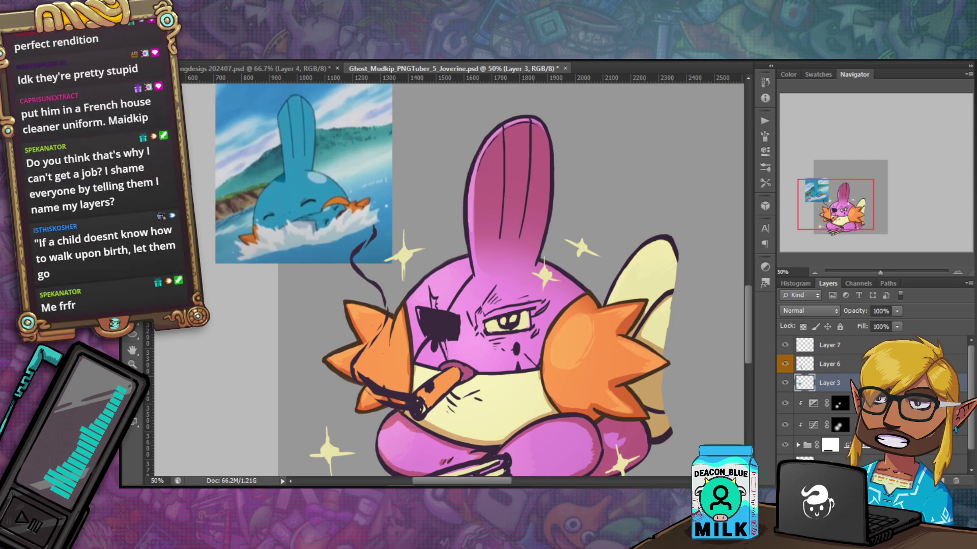
- Close the Mudkip PNGTuber document and the small emote image window, and return to the PNG character design document in Photoshop
left_click(563, 68)
left_click(548, 212)
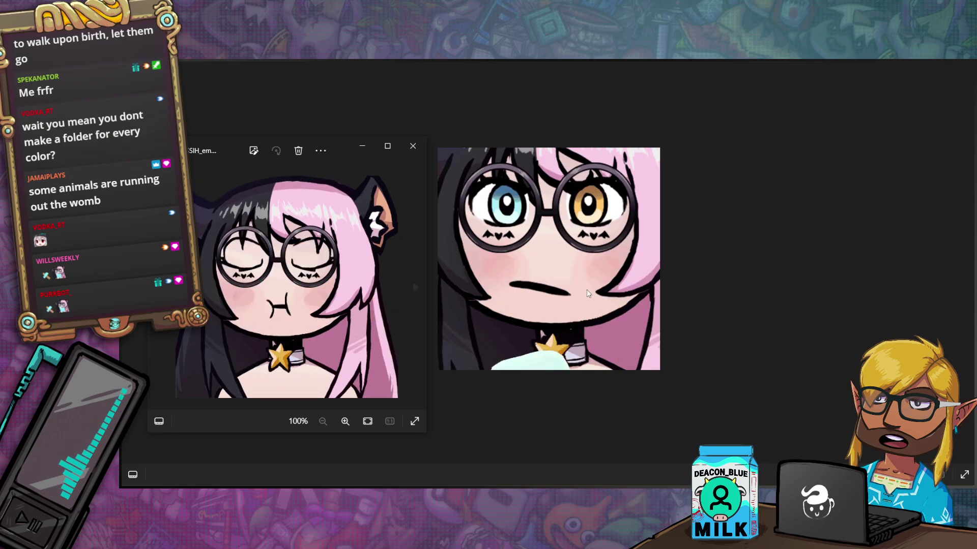
left_click(413, 147)
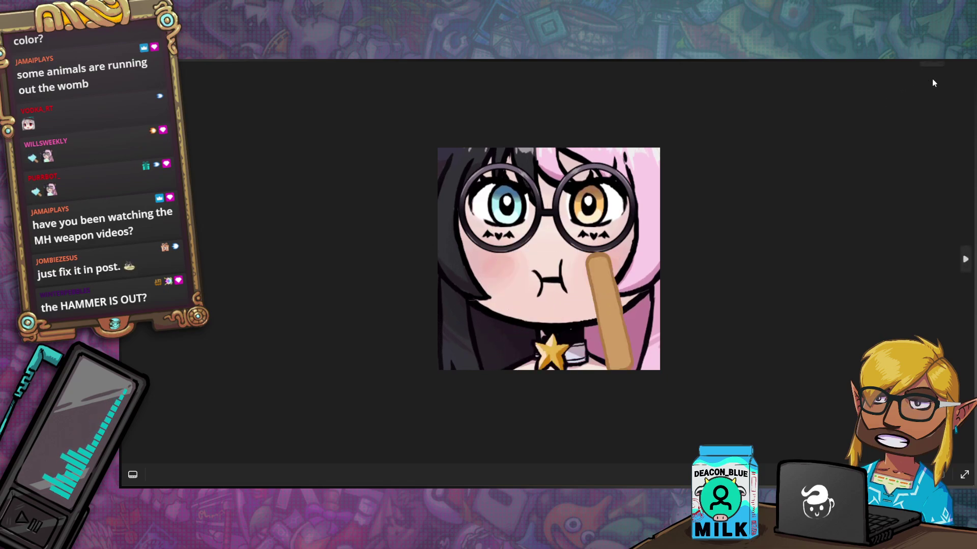
key("alt+Tab")
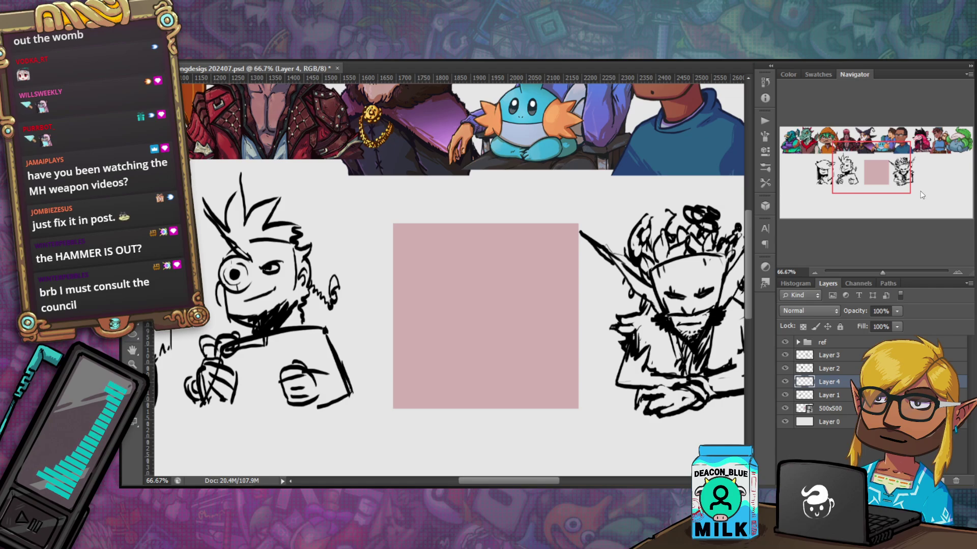
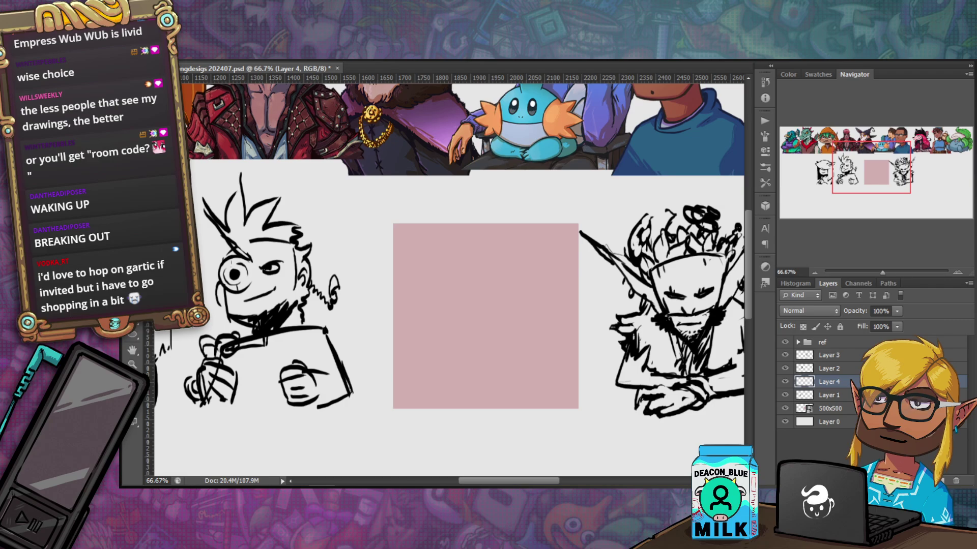
- Switch to Gartic Phone in the browser, enlarge its window and show the authenticated login options
key("alt+Tab")
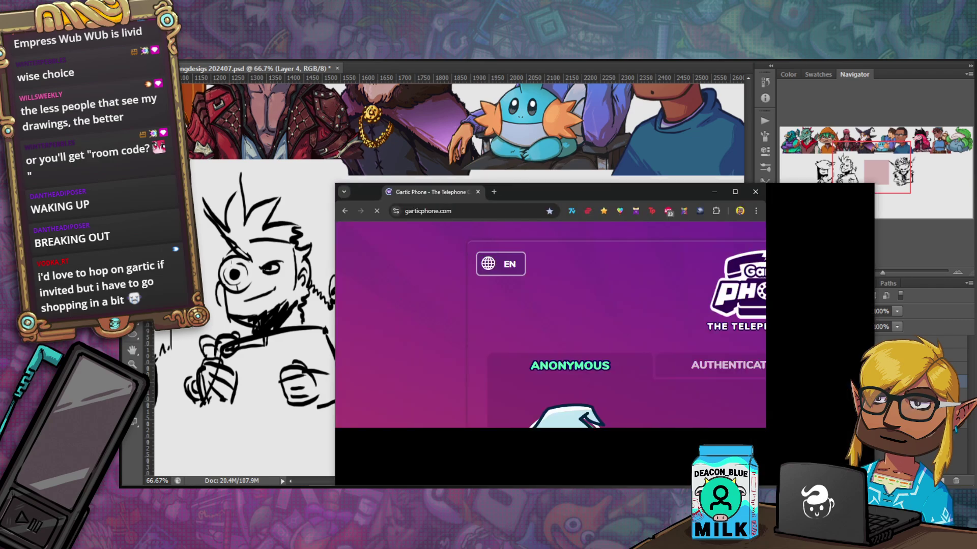
left_click(696, 145)
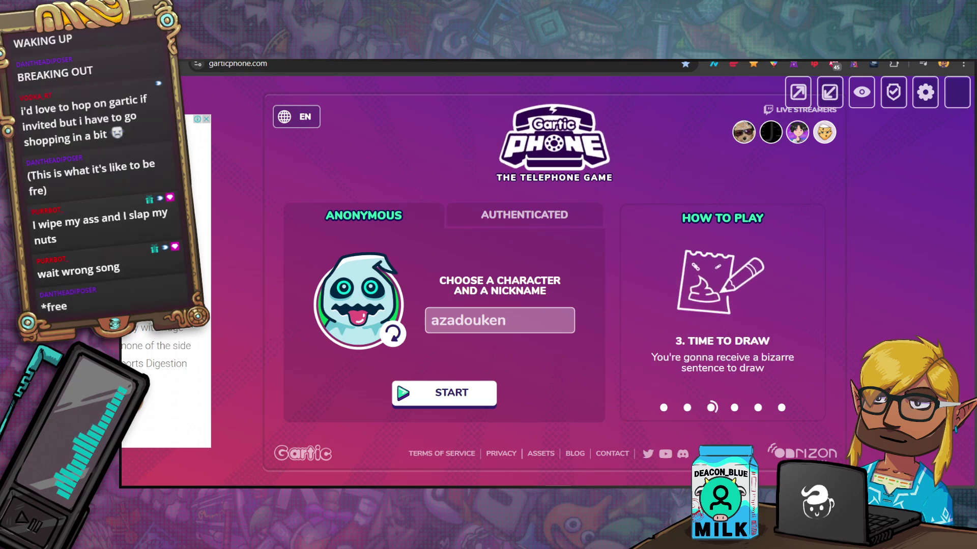
left_click(516, 213)
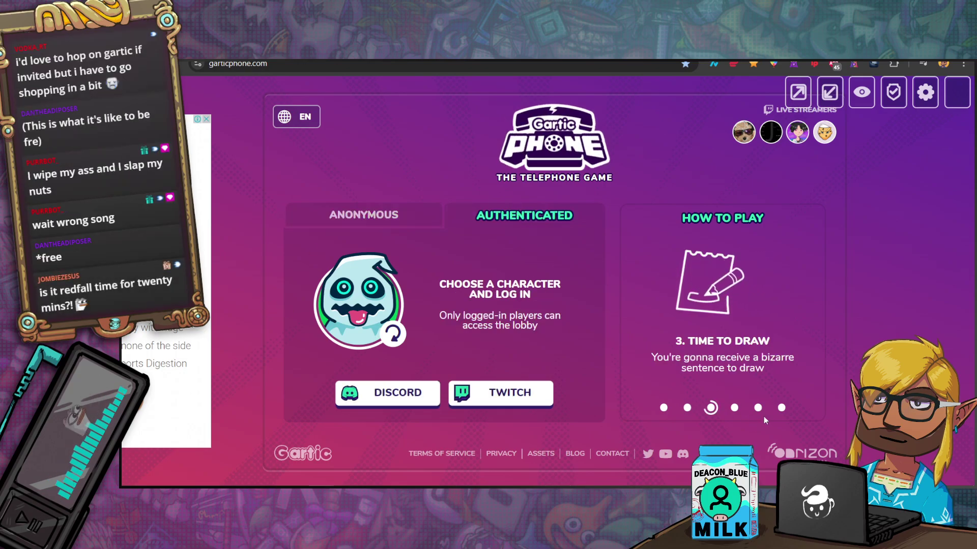